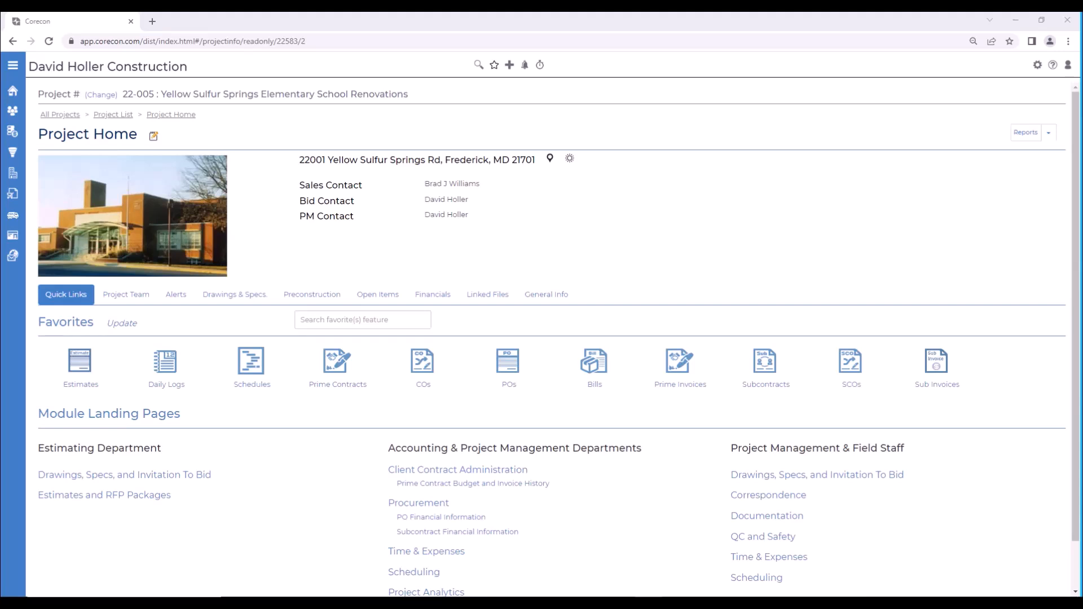
Step: Review the company's E-Sign settings and the features enabled for e-sign, and return to the Corecon home page
{"action": "left_click", "coordinate": [1038, 67]}
{"action": "left_click", "coordinate": [21, 239]}
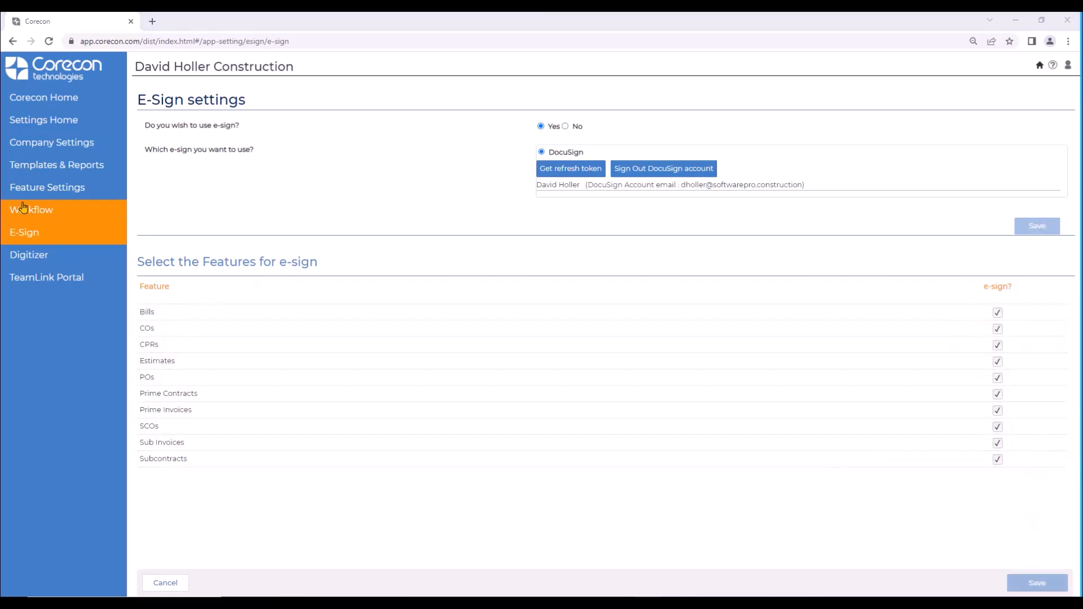
{"action": "left_click", "coordinate": [35, 97]}
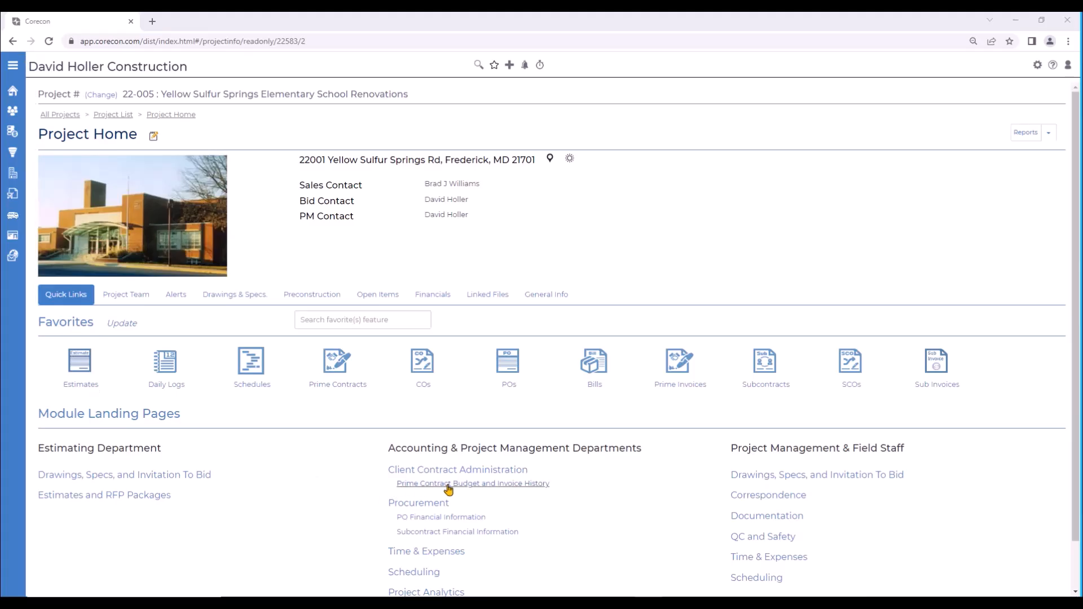
Step: Open the project's Int/Ext Renovations with MEP Replacement prime contract through Client Contract Administration
{"action": "left_click", "coordinate": [437, 472]}
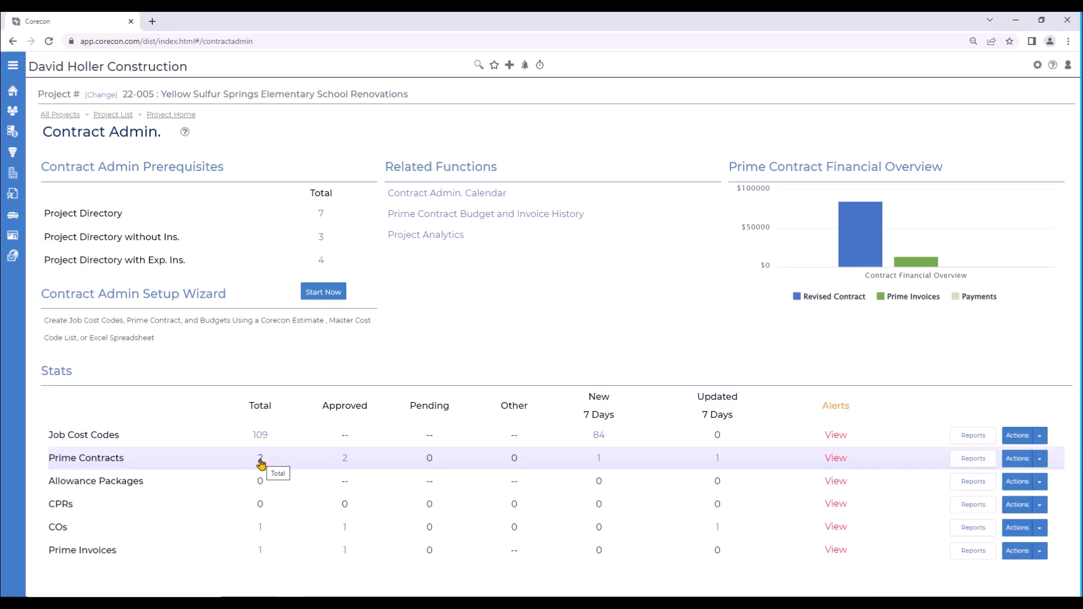
{"action": "left_click", "coordinate": [256, 461]}
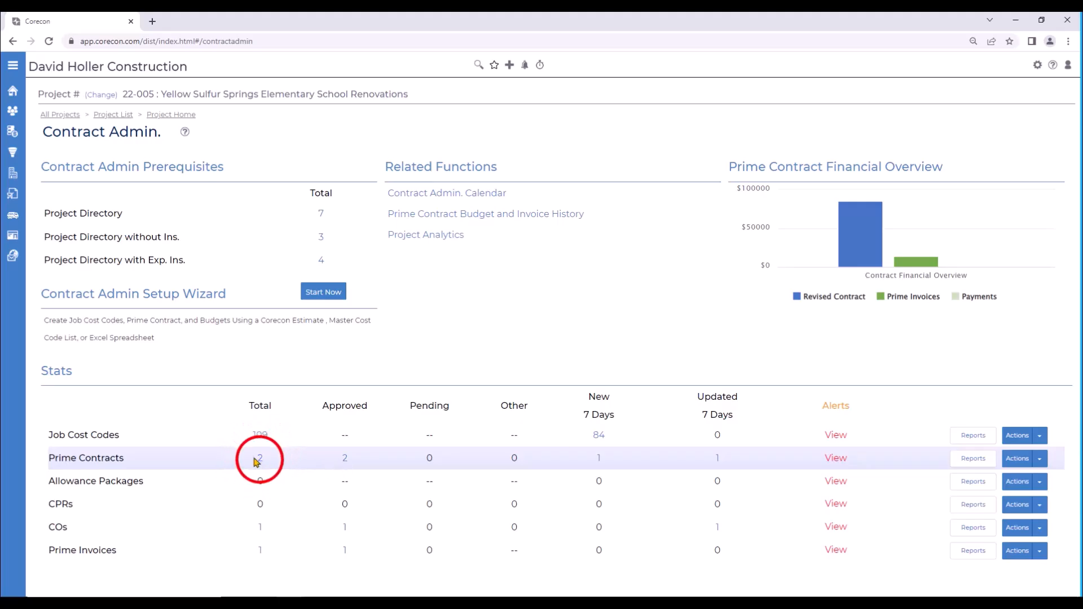
{"action": "left_click", "coordinate": [98, 237]}
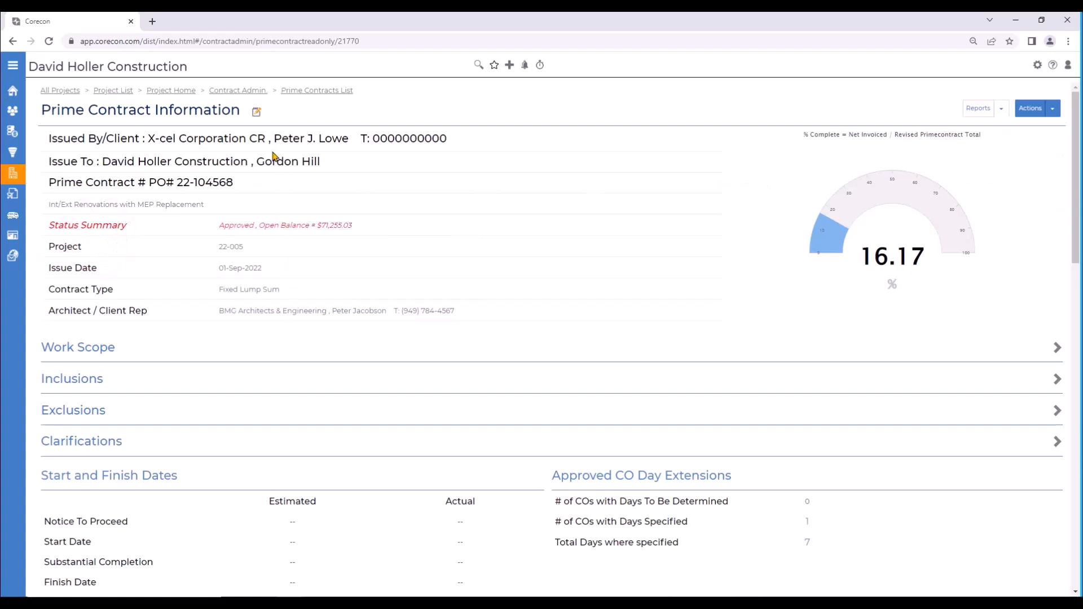
Step: Change the Issued To contact on the prime contract to the firm's signing contact and save the contract
{"action": "left_click", "coordinate": [257, 113]}
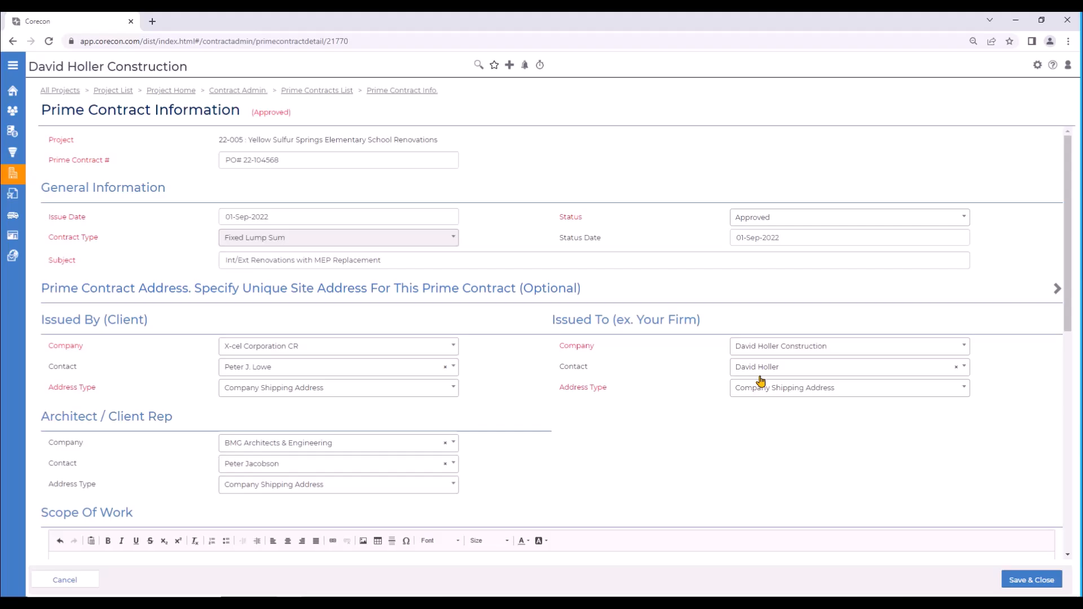
{"action": "left_click", "coordinate": [1013, 580]}
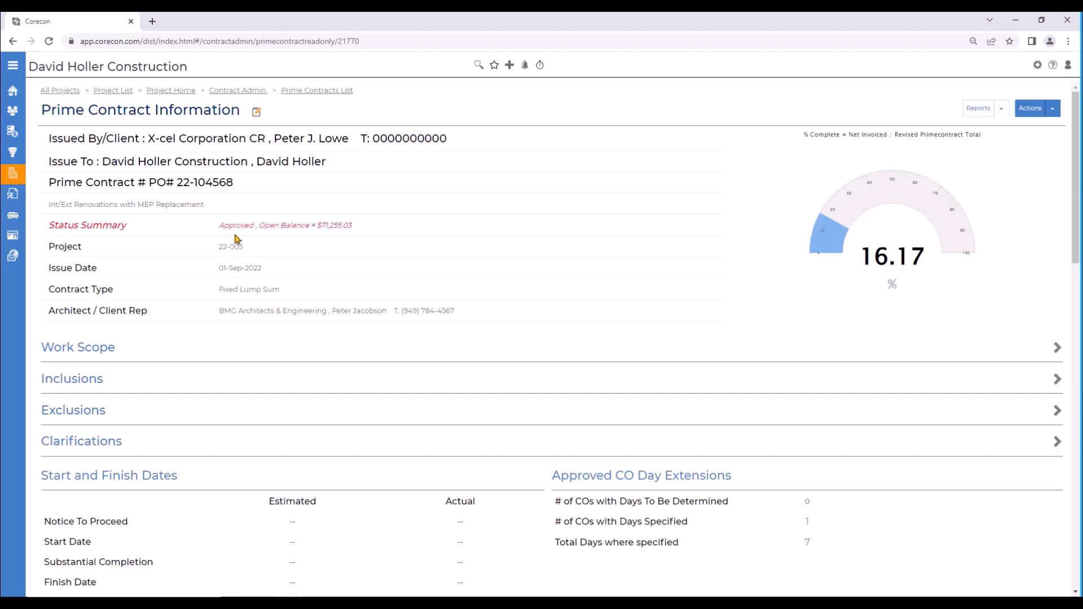
Step: Generate the Fixed Lump Sum - Item Details contract report with the CustomDS_PrimeContract-FLS-ItemDetails template as PDF (Adobe Acrobat)
{"action": "left_click", "coordinate": [1000, 113]}
{"action": "left_click", "coordinate": [957, 132]}
{"action": "left_click", "coordinate": [524, 111]}
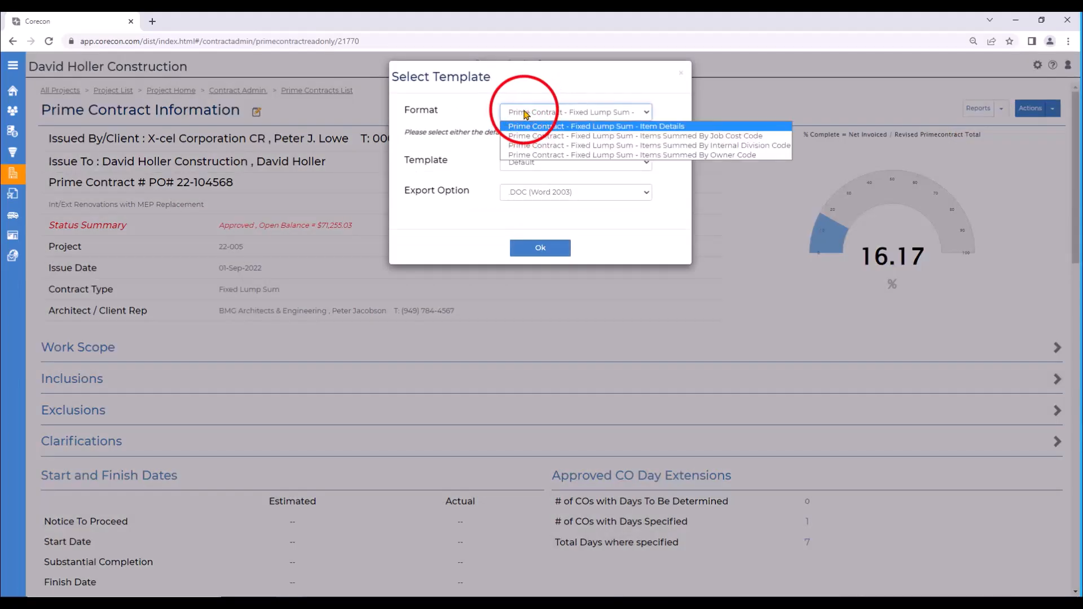
{"action": "left_click", "coordinate": [524, 111]}
{"action": "left_click", "coordinate": [544, 164]}
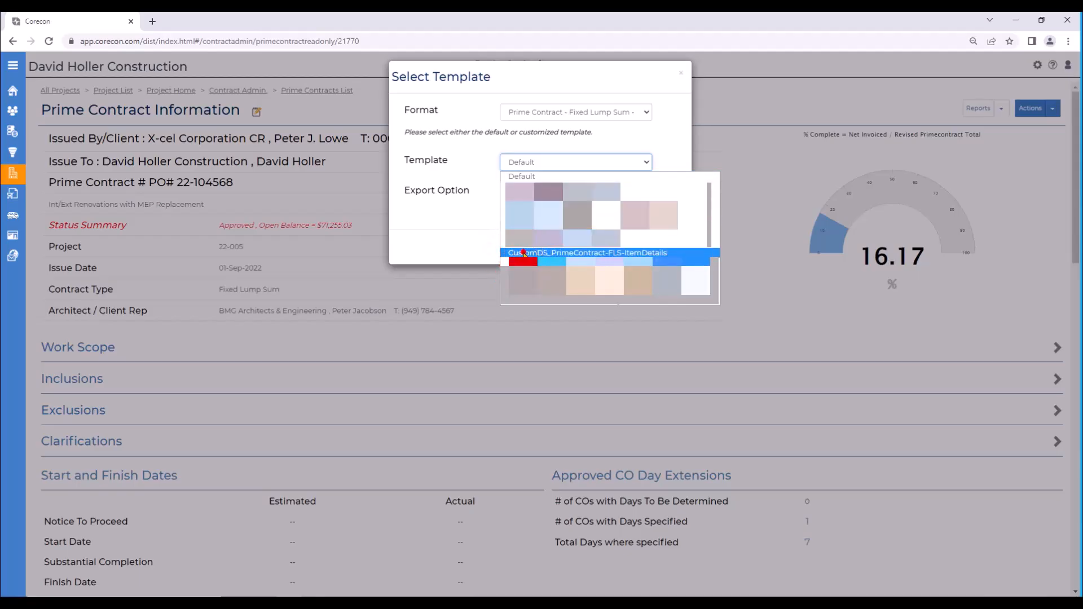
{"action": "left_click", "coordinate": [545, 253]}
{"action": "left_click", "coordinate": [536, 195]}
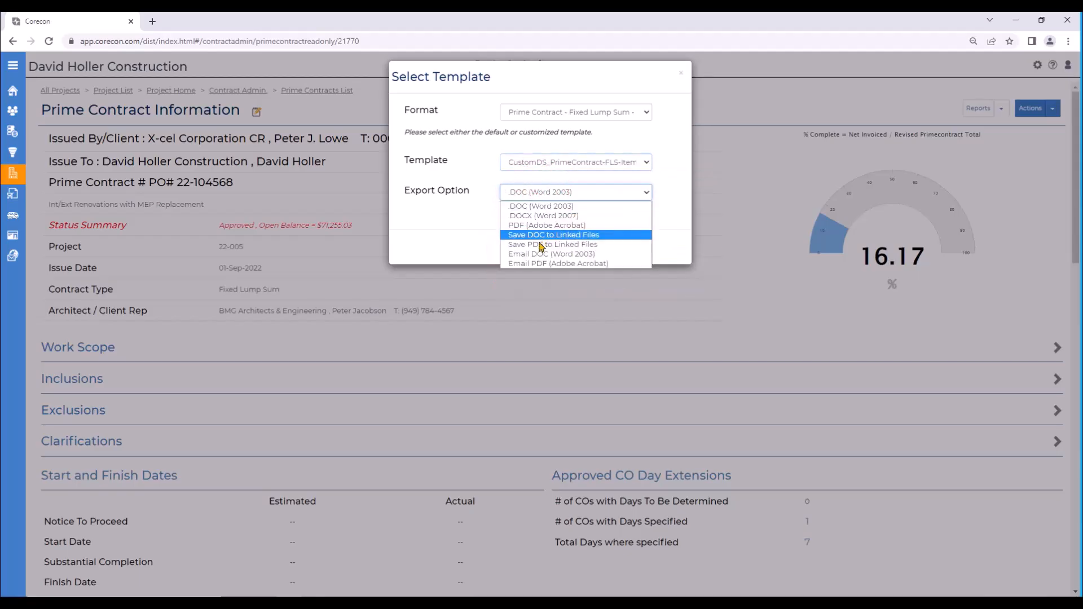
{"action": "left_click", "coordinate": [536, 225]}
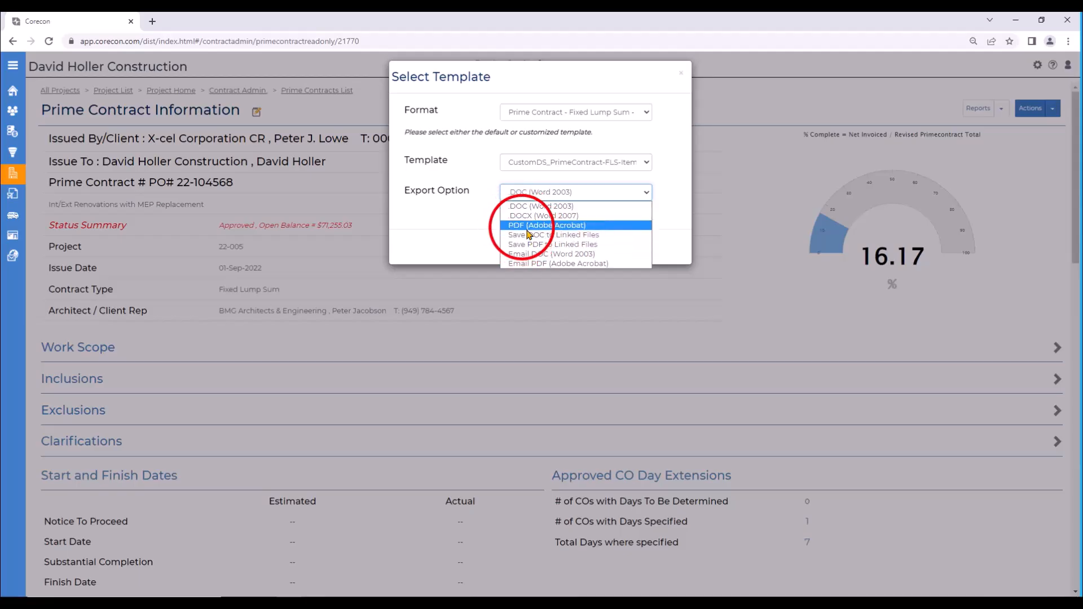
{"action": "left_click", "coordinate": [536, 250]}
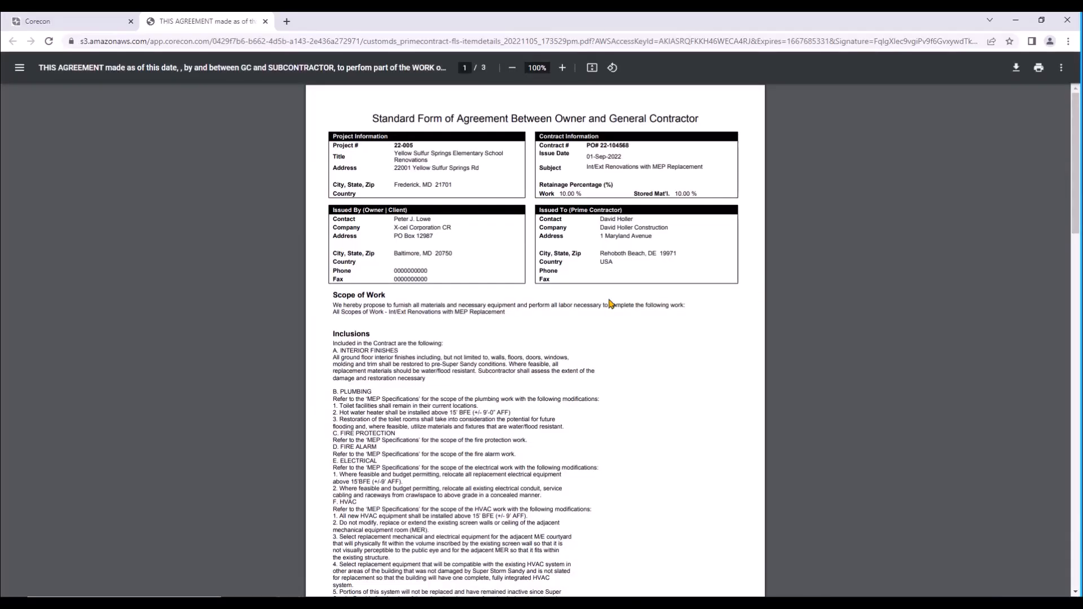
Step: Read through the generated contract PDF down to the signature block on its last page, and close it
{"action": "scroll", "coordinate": [611, 302], "scroll_direction": "down", "scroll_amount": 15}
{"action": "scroll", "coordinate": [612, 300], "scroll_direction": "down", "scroll_amount": 10}
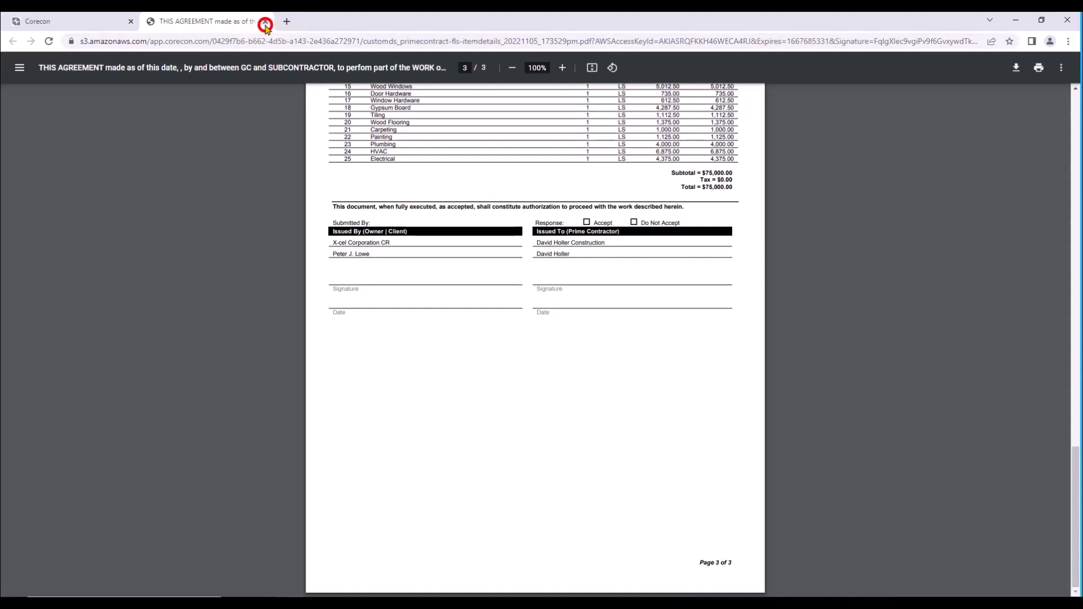
{"action": "left_click", "coordinate": [265, 21]}
Step: Save the contract report as a PDF to the prime contract's linked files
{"action": "left_click", "coordinate": [536, 192]}
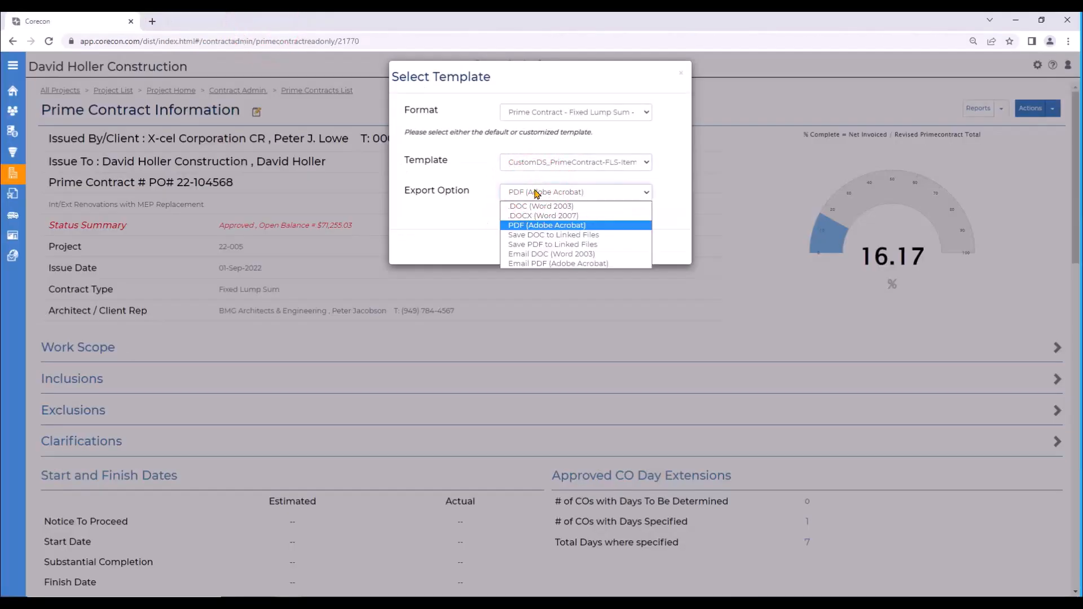
{"action": "left_click", "coordinate": [522, 244]}
{"action": "left_click", "coordinate": [541, 249]}
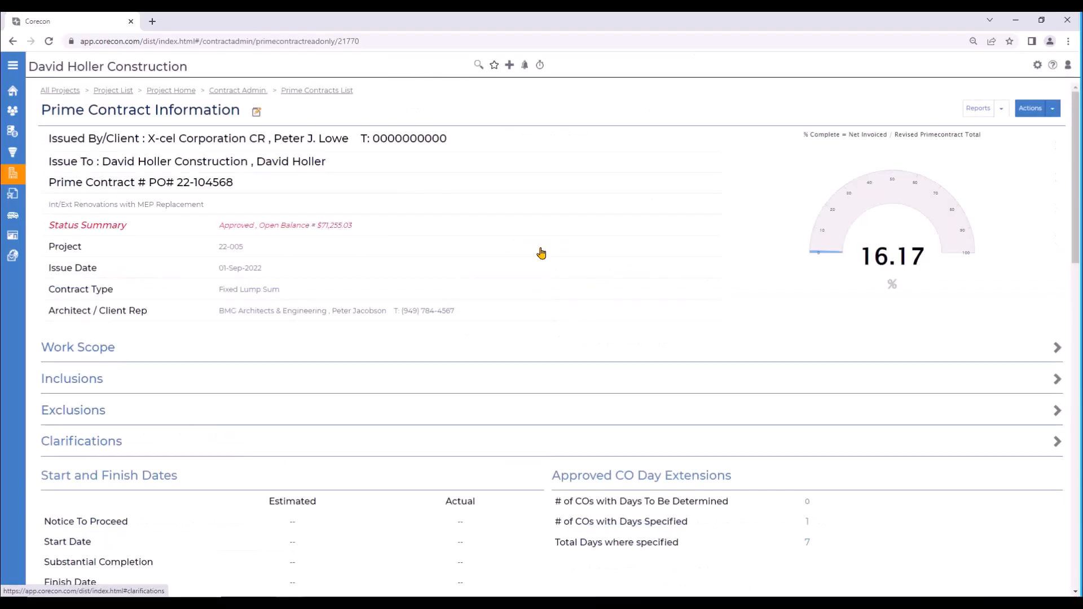
Step: Initiate an e-sign request for the CustomDS_PrimeContract-FLS-ItemDetails PDF in the contract's Linked Files
{"action": "scroll", "coordinate": [542, 252], "scroll_direction": "down", "scroll_amount": 4}
{"action": "scroll", "coordinate": [542, 252], "scroll_direction": "down", "scroll_amount": 9}
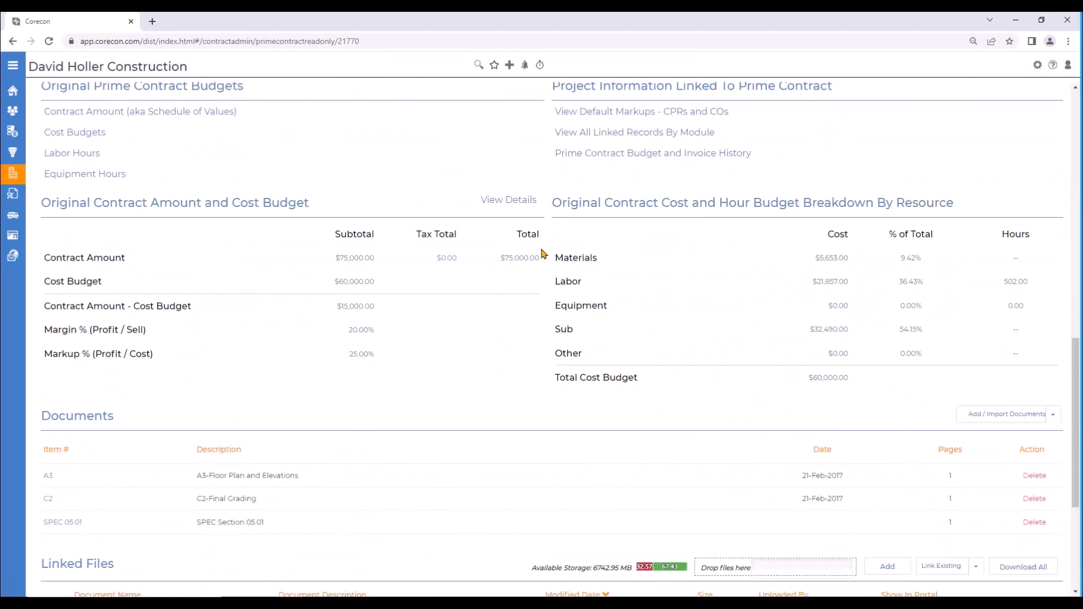
{"action": "scroll", "coordinate": [542, 252], "scroll_direction": "down", "scroll_amount": 4}
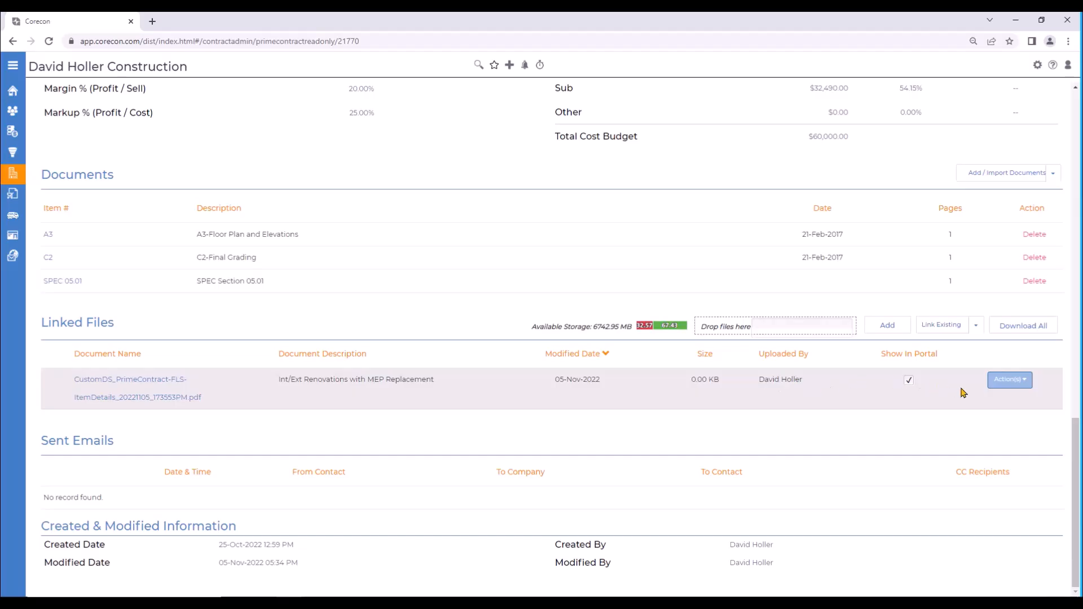
{"action": "left_click", "coordinate": [1024, 382]}
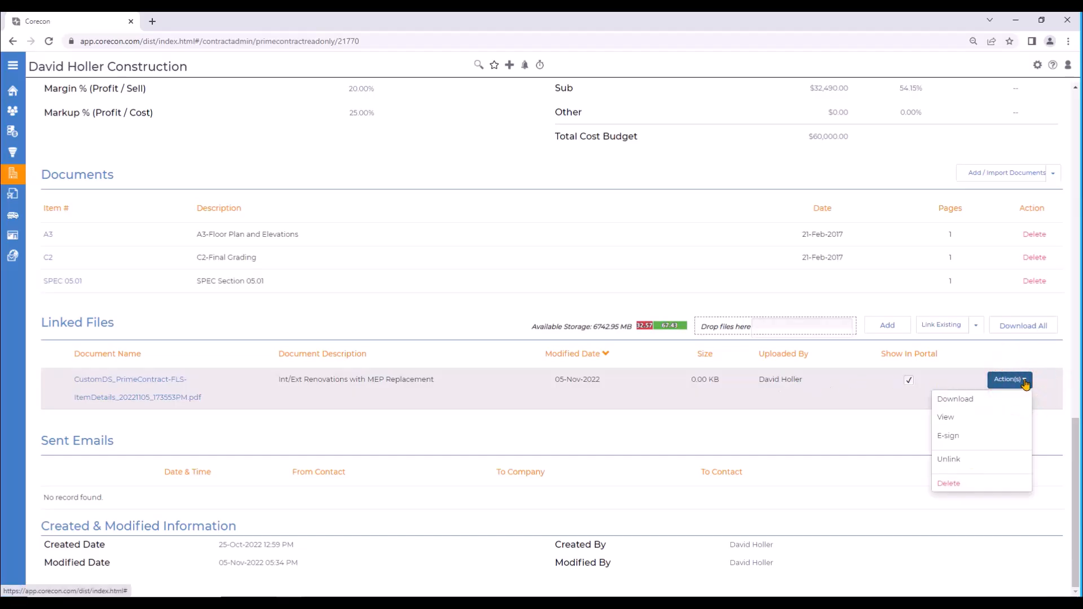
{"action": "left_click", "coordinate": [949, 436]}
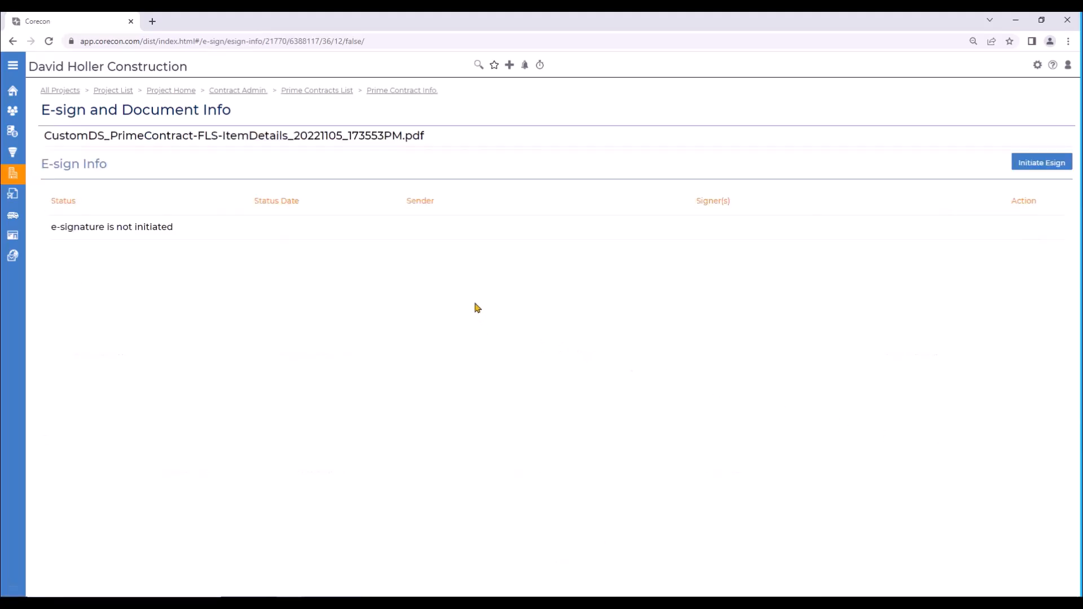
{"action": "left_click", "coordinate": [1037, 162]}
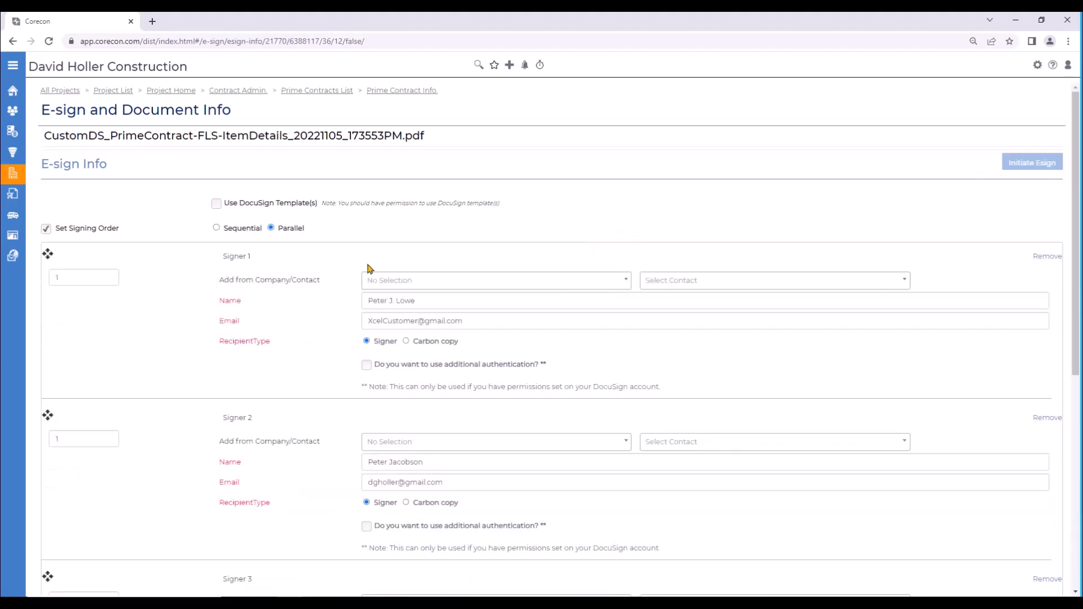
Step: Set the signing order to Sequential and assign the client contact at X-cel Corporation CR as Signer 1
{"action": "left_click", "coordinate": [216, 228]}
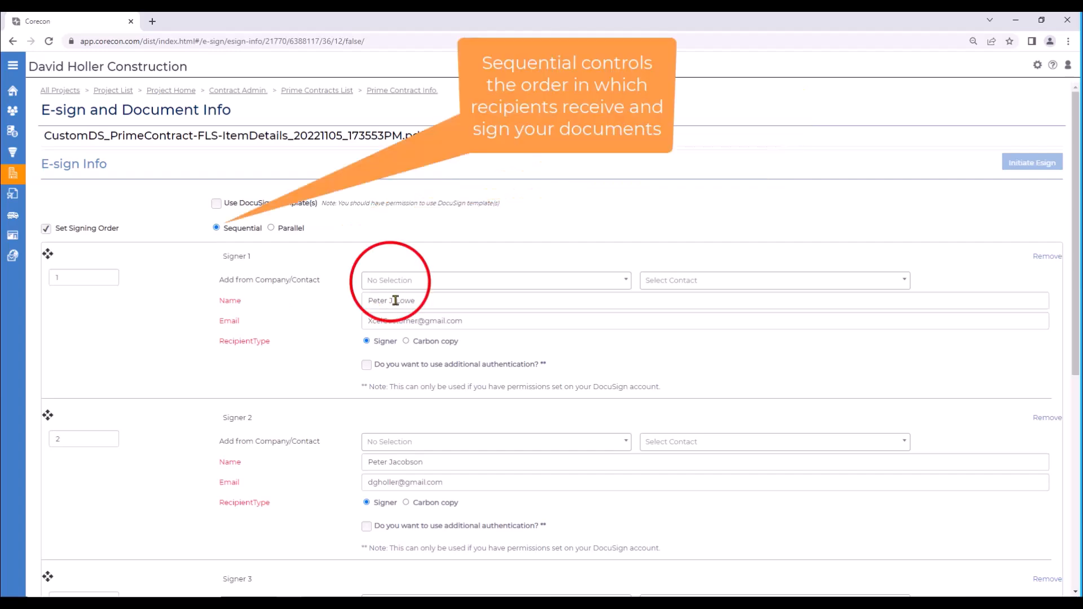
{"action": "left_click", "coordinate": [380, 281]}
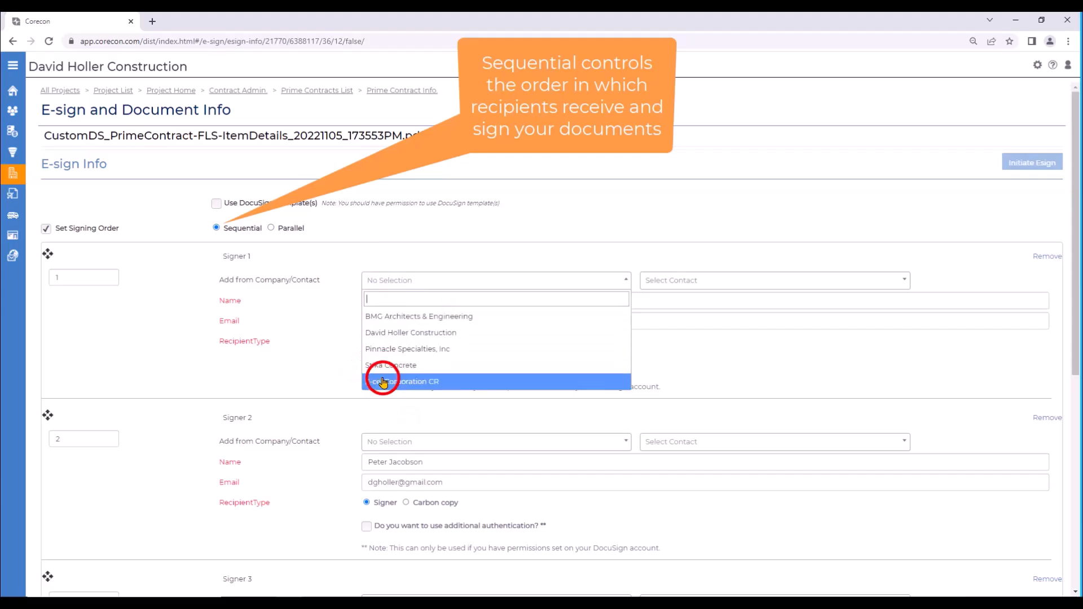
{"action": "left_click", "coordinate": [418, 382]}
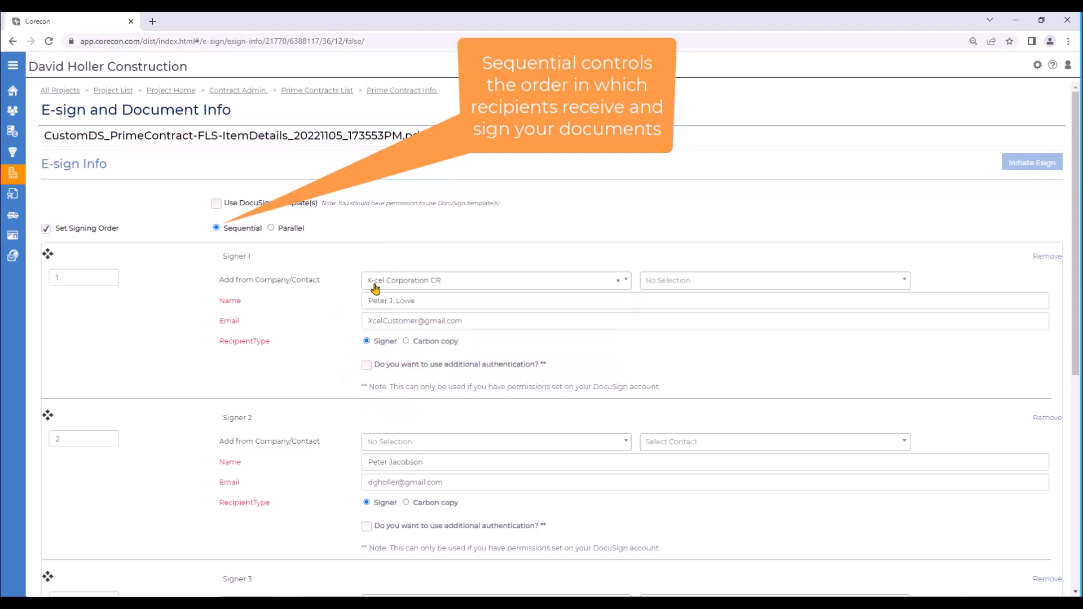
{"action": "left_click", "coordinate": [668, 280]}
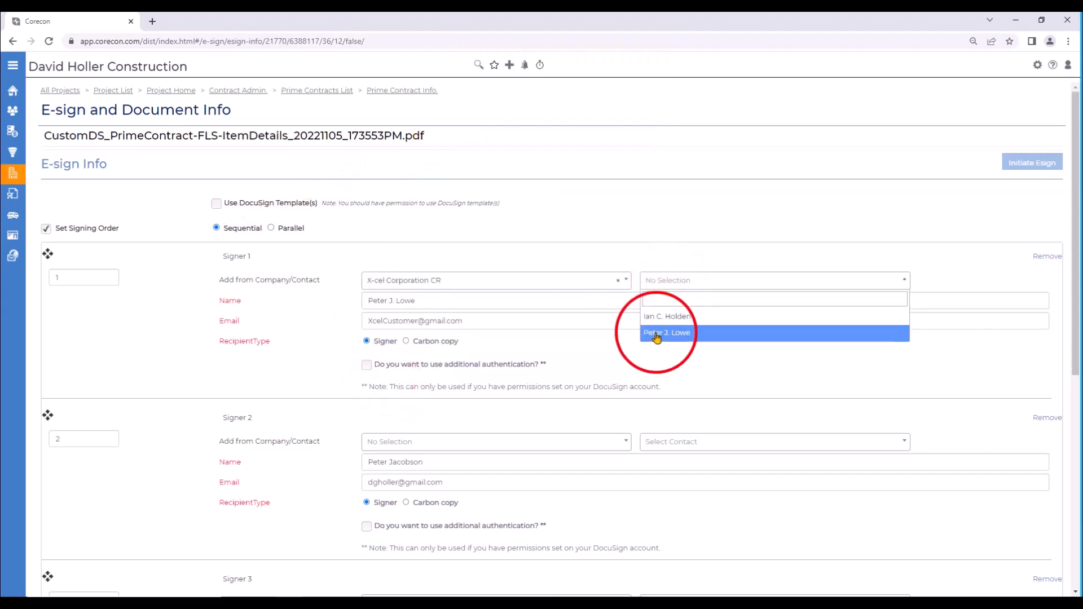
{"action": "left_click", "coordinate": [663, 338]}
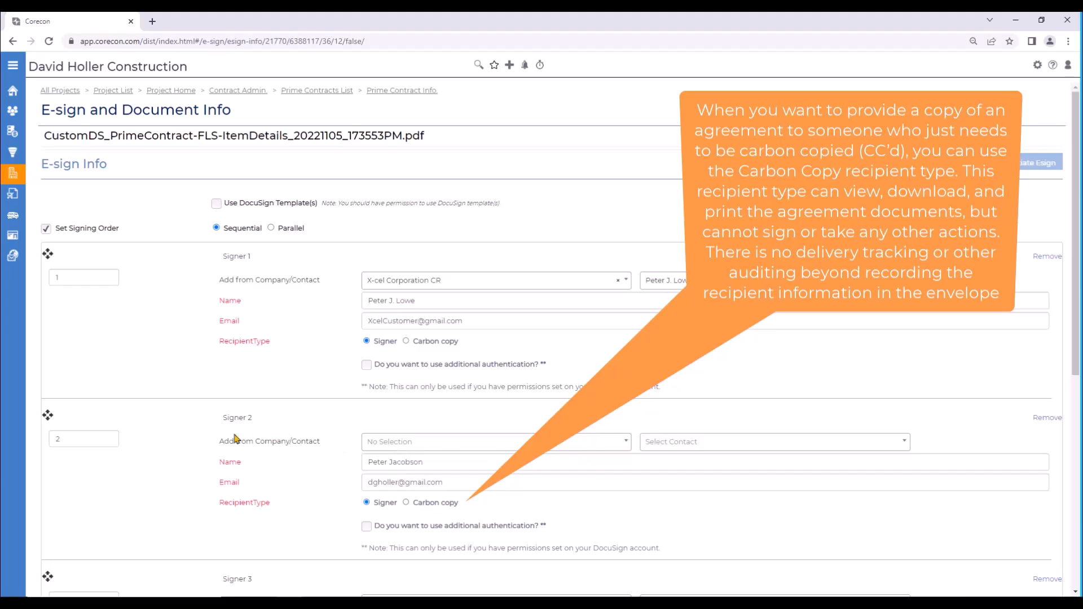
Step: Assign the contractor's contact at David Holler Construction as Signer 2
{"action": "left_click", "coordinate": [389, 443]}
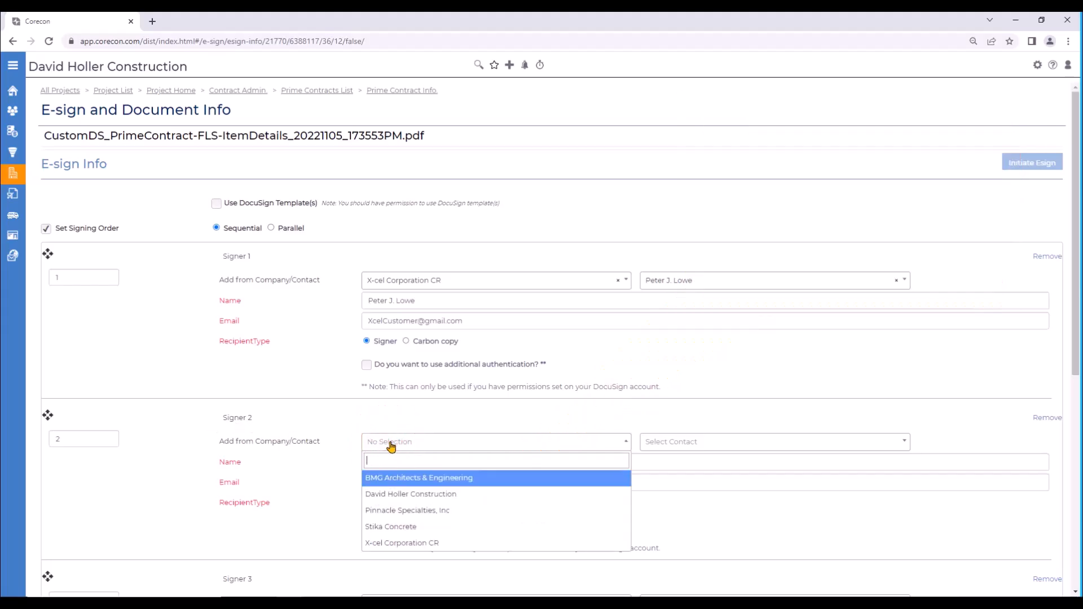
{"action": "left_click", "coordinate": [410, 494]}
{"action": "left_click", "coordinate": [668, 440]}
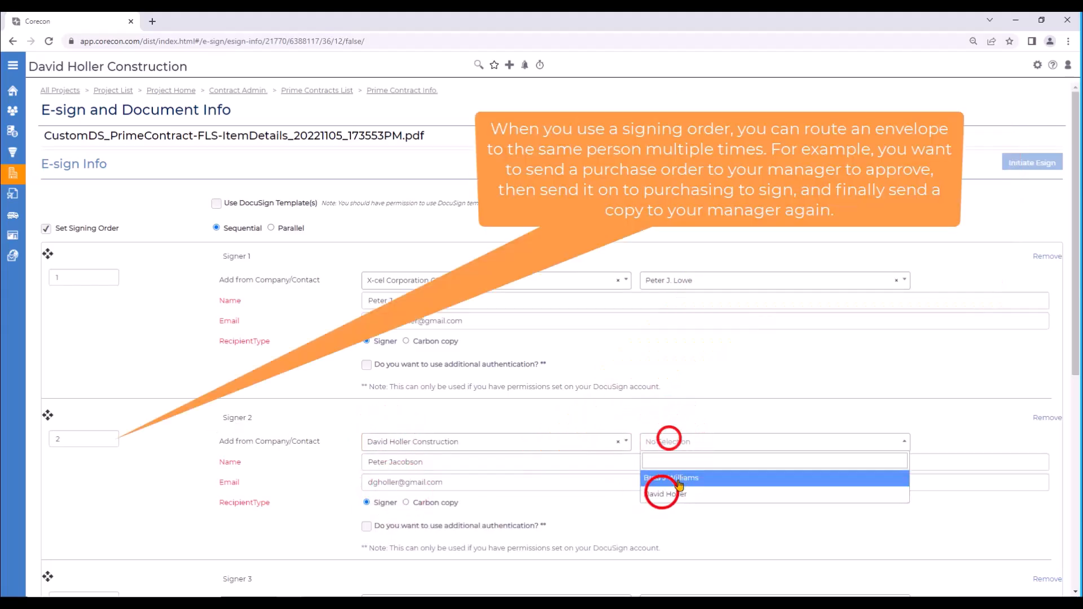
{"action": "left_click", "coordinate": [661, 495]}
Step: Remove Signer 3 from the e-sign request
{"action": "scroll", "coordinate": [527, 427], "scroll_direction": "down", "scroll_amount": 2}
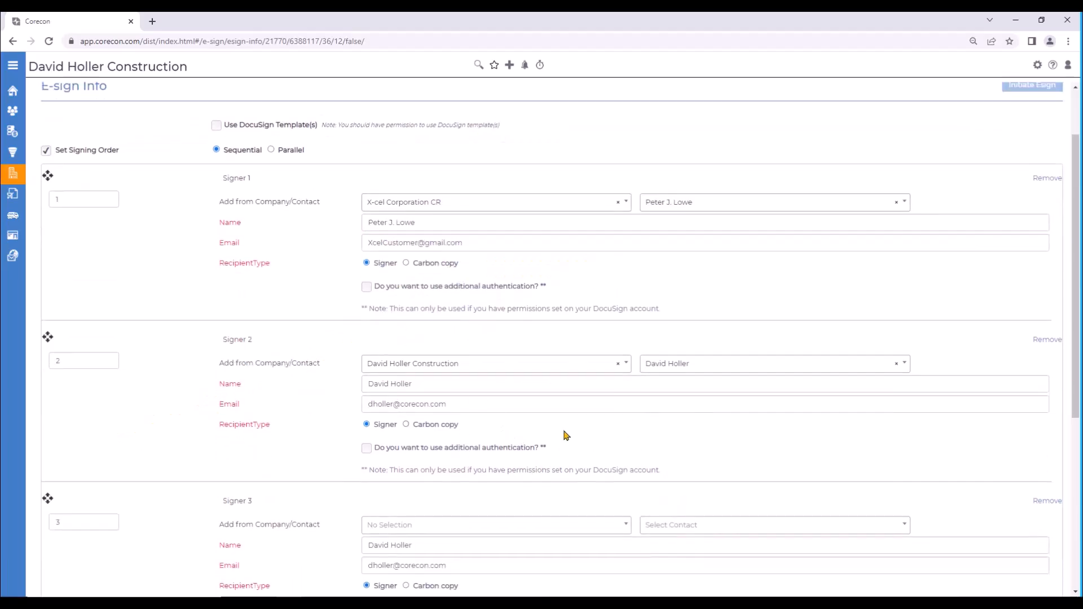
{"action": "scroll", "coordinate": [563, 435], "scroll_direction": "down", "scroll_amount": 5}
{"action": "scroll", "coordinate": [567, 436], "scroll_direction": "down", "scroll_amount": 1}
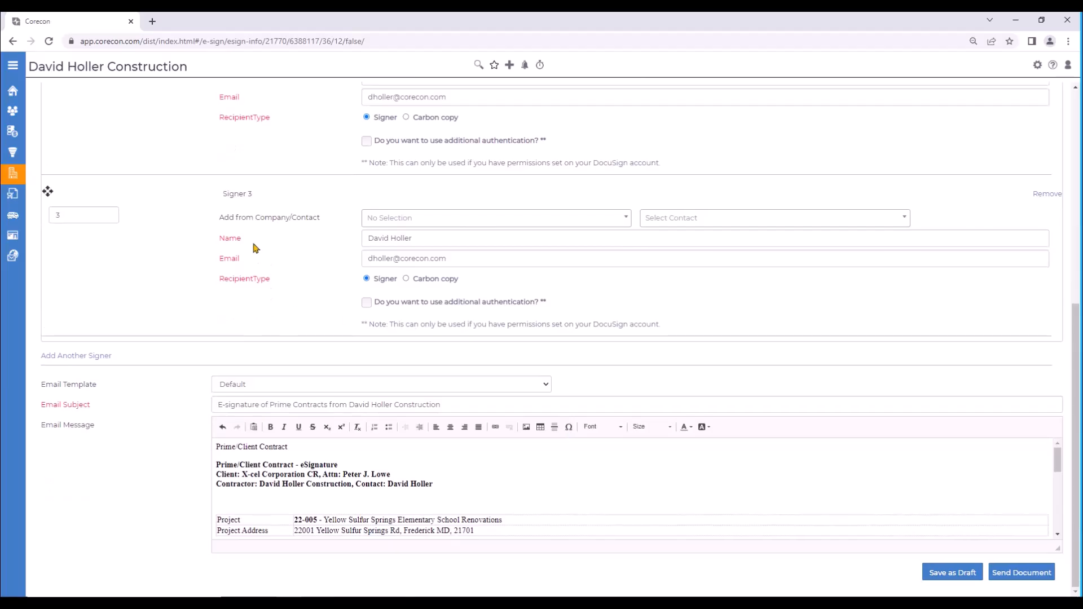
{"action": "left_click", "coordinate": [1046, 195]}
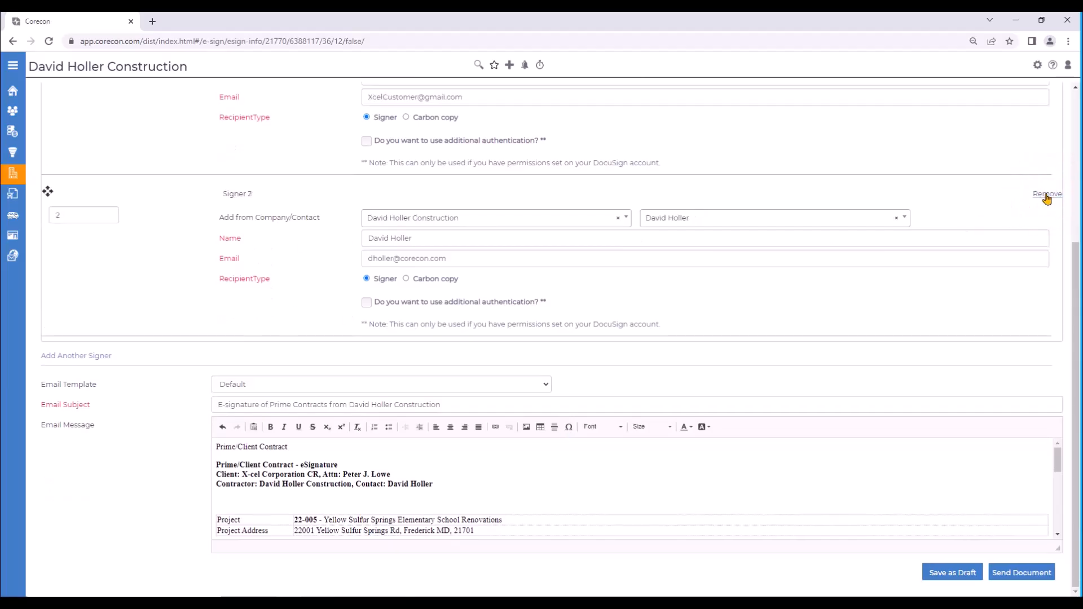
Step: Check the two remaining signers and the email message, and send the contract document for e-signature
{"action": "scroll", "coordinate": [458, 312], "scroll_direction": "up", "scroll_amount": 4}
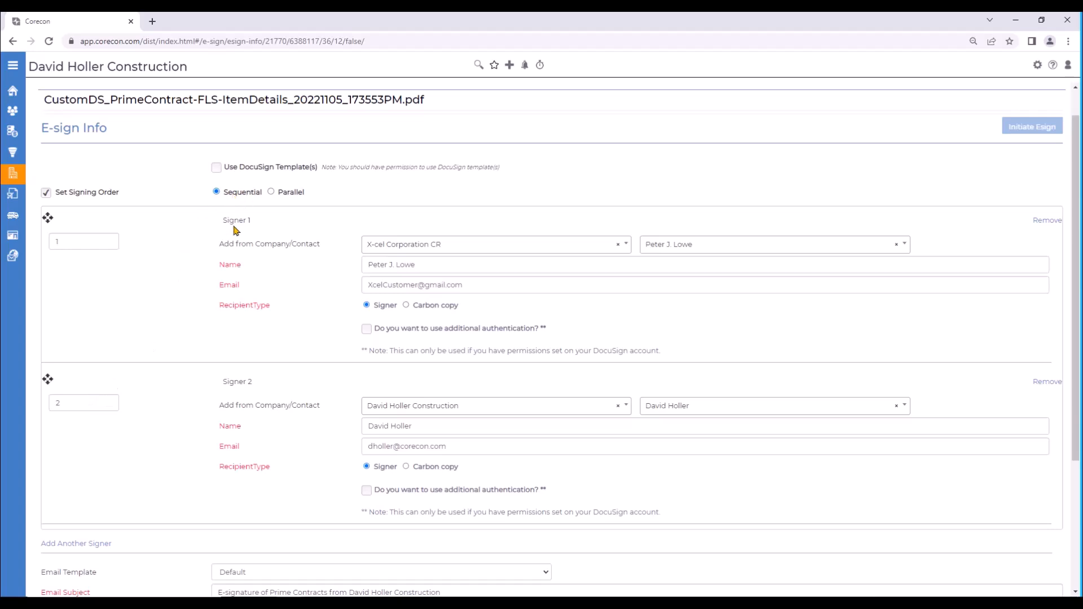
{"action": "scroll", "coordinate": [232, 266], "scroll_direction": "down", "scroll_amount": 3}
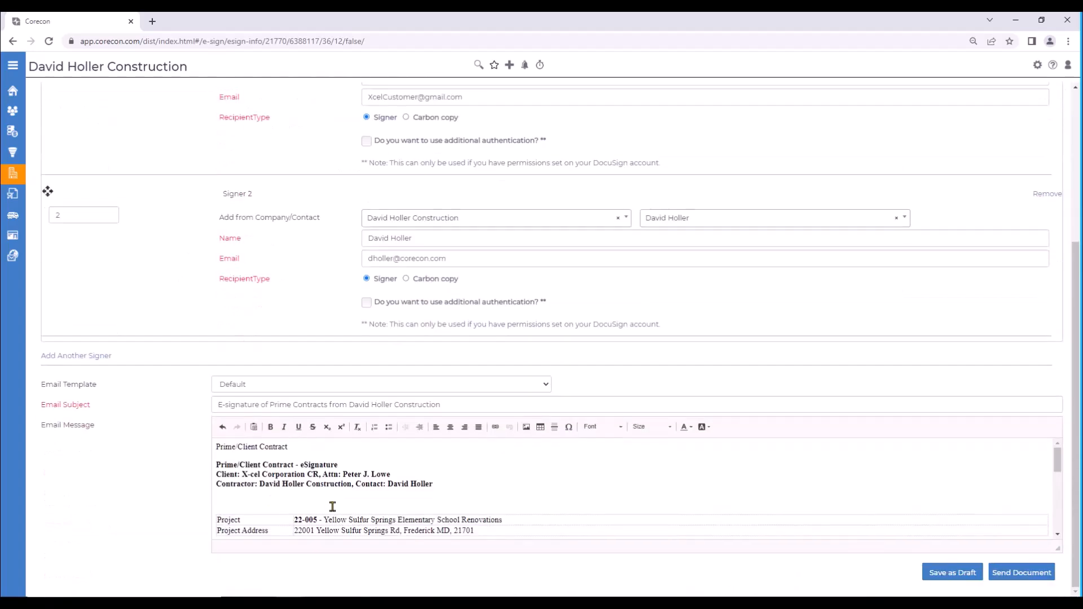
{"action": "scroll", "coordinate": [446, 506], "scroll_direction": "down", "scroll_amount": 10}
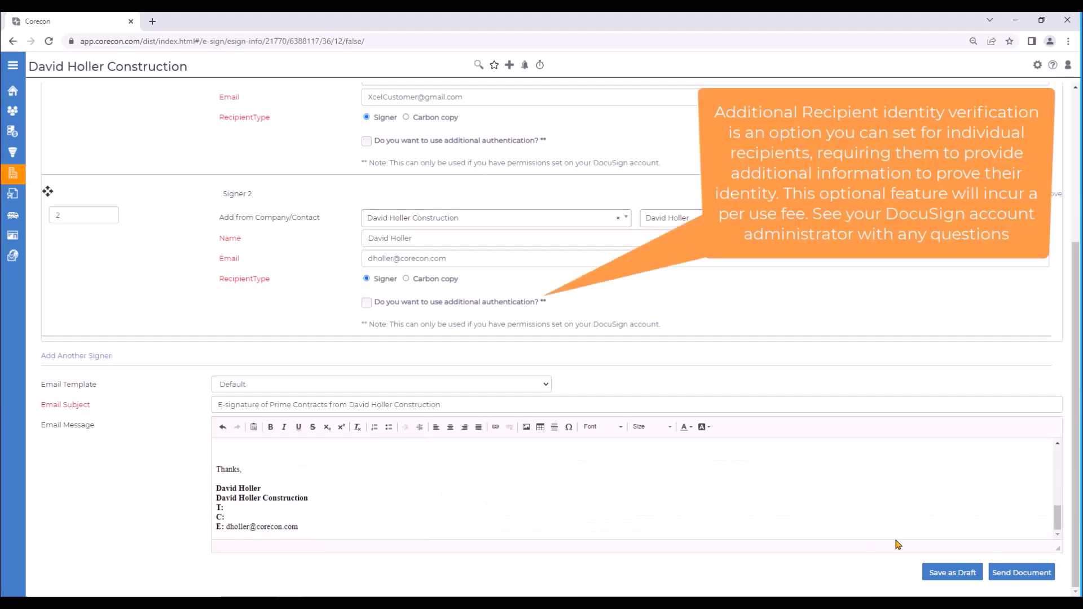
{"action": "left_click", "coordinate": [1012, 574]}
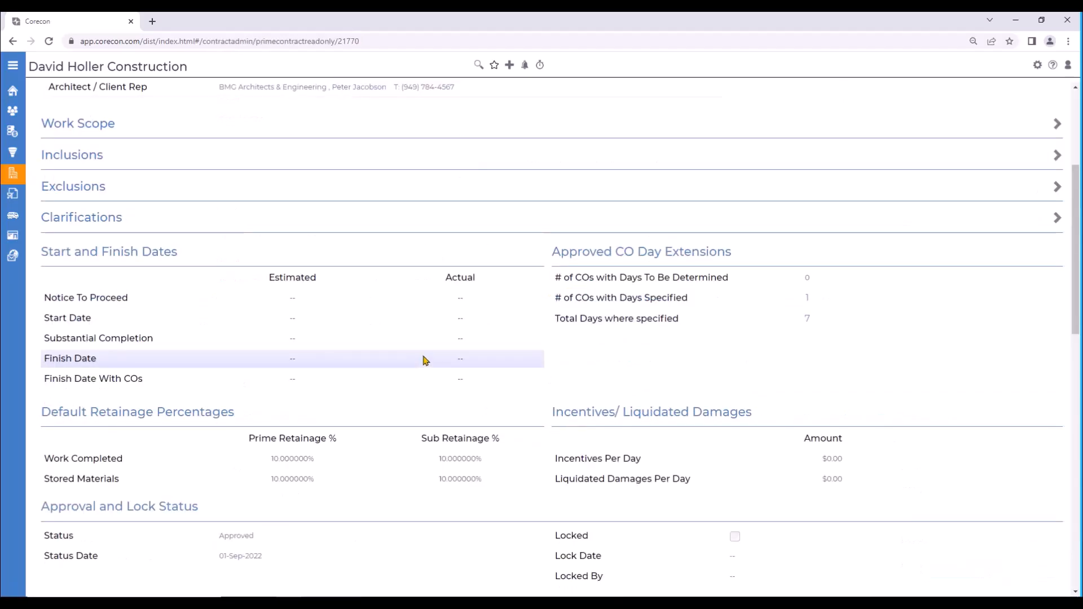
{"action": "scroll", "coordinate": [426, 361], "scroll_direction": "down", "scroll_amount": 10}
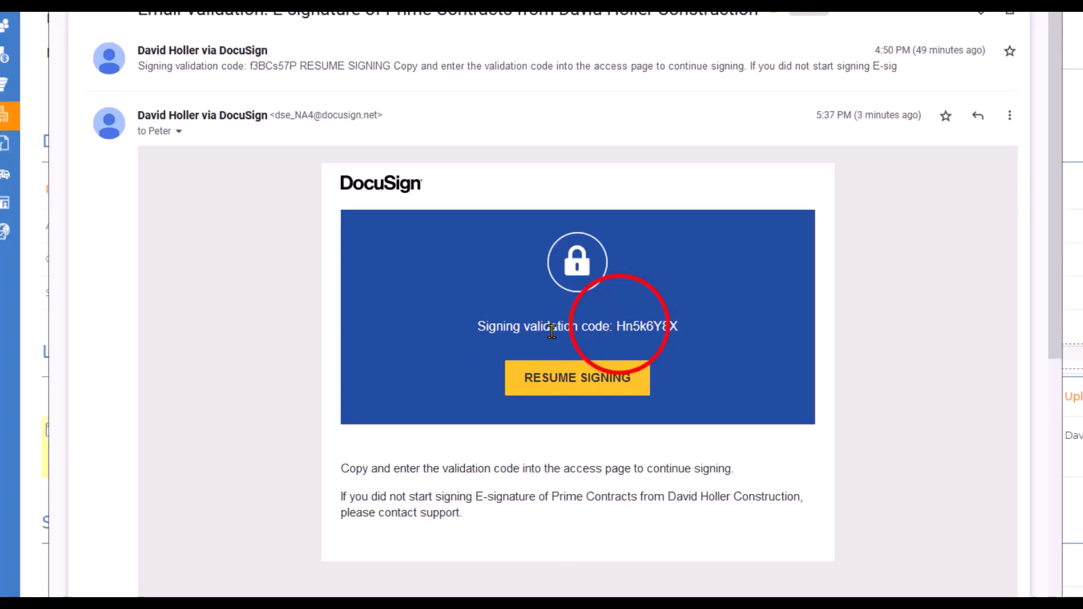
Step: Copy the signing validation code from the client's DocuSign email, resume signing, and validate it as the access code
{"action": "left_click_drag", "start_coordinate": [617, 326], "coordinate": [679, 326]}
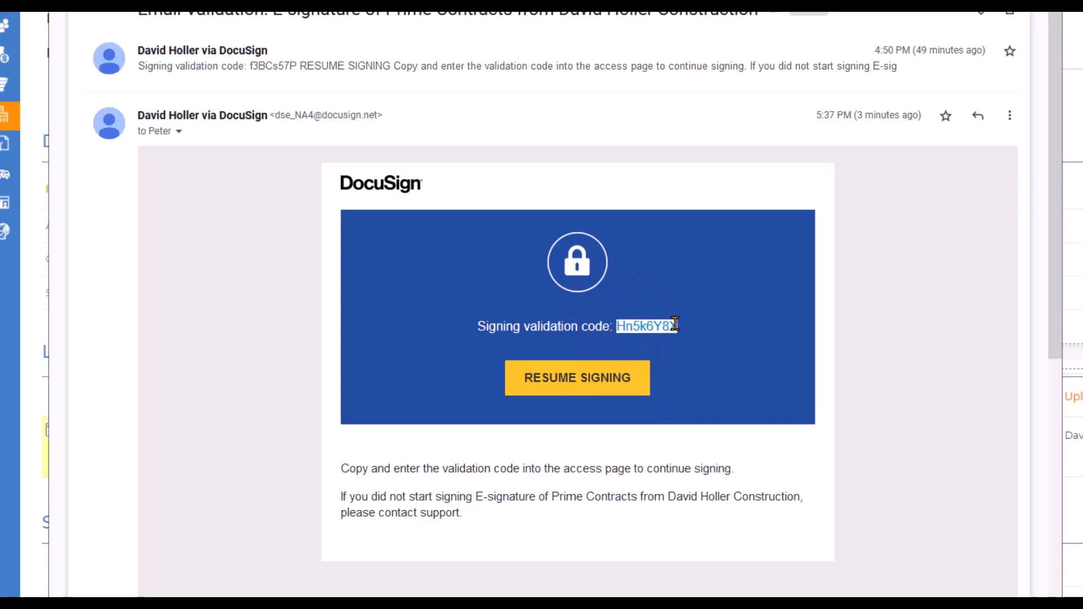
{"action": "right_click", "coordinate": [653, 327]}
{"action": "left_click", "coordinate": [679, 346]}
{"action": "left_click", "coordinate": [577, 378]}
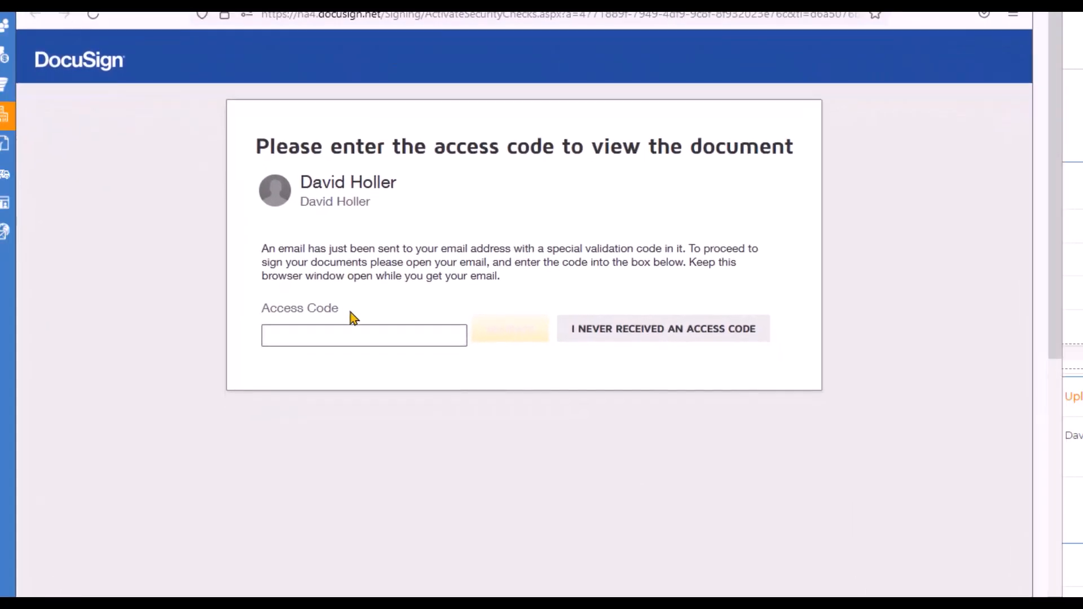
{"action": "right_click", "coordinate": [346, 337]}
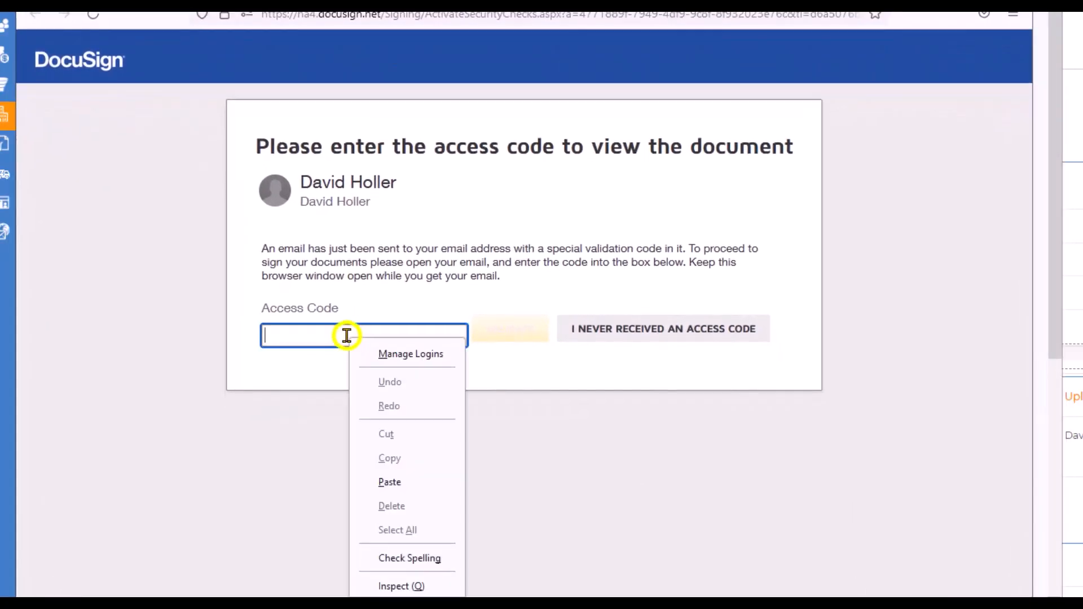
{"action": "left_click", "coordinate": [393, 483]}
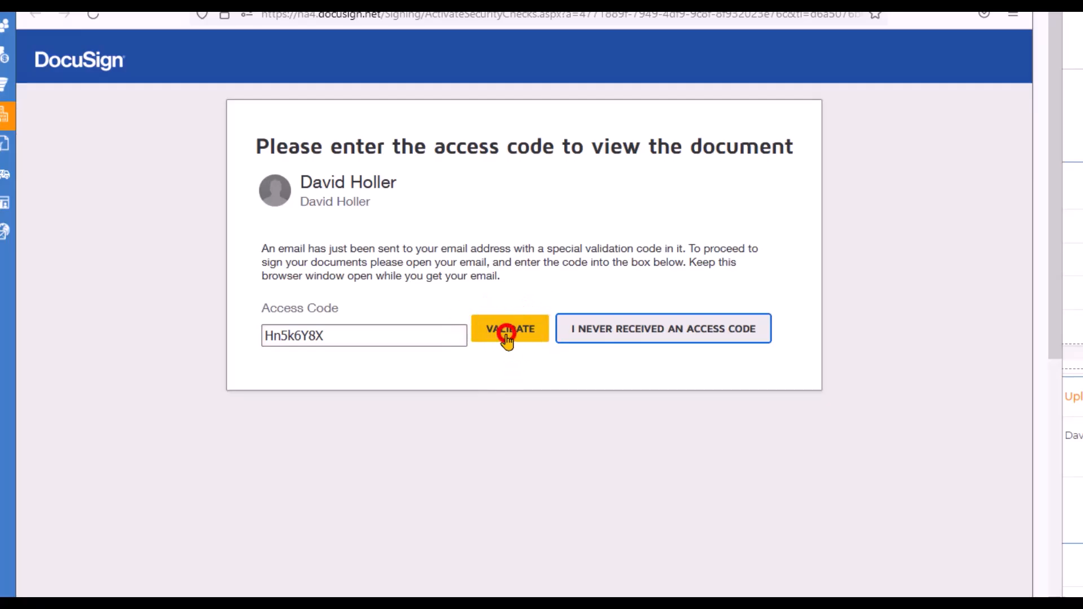
{"action": "left_click", "coordinate": [510, 335]}
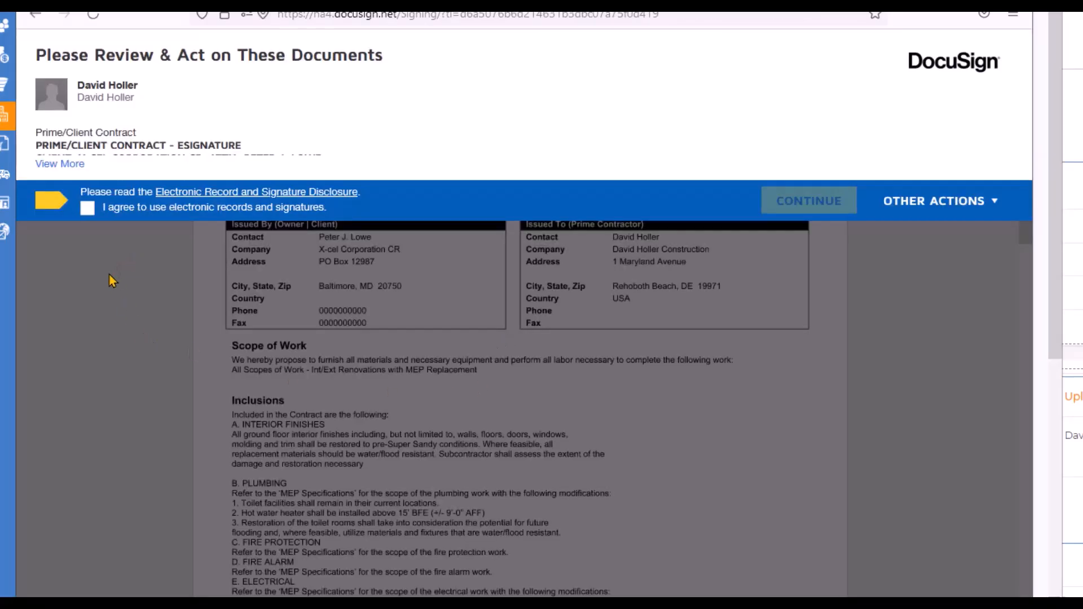
Step: Agree to use electronic records and signatures as the client, and start signing at the required signature field
{"action": "left_click", "coordinate": [86, 216]}
{"action": "left_click", "coordinate": [816, 205]}
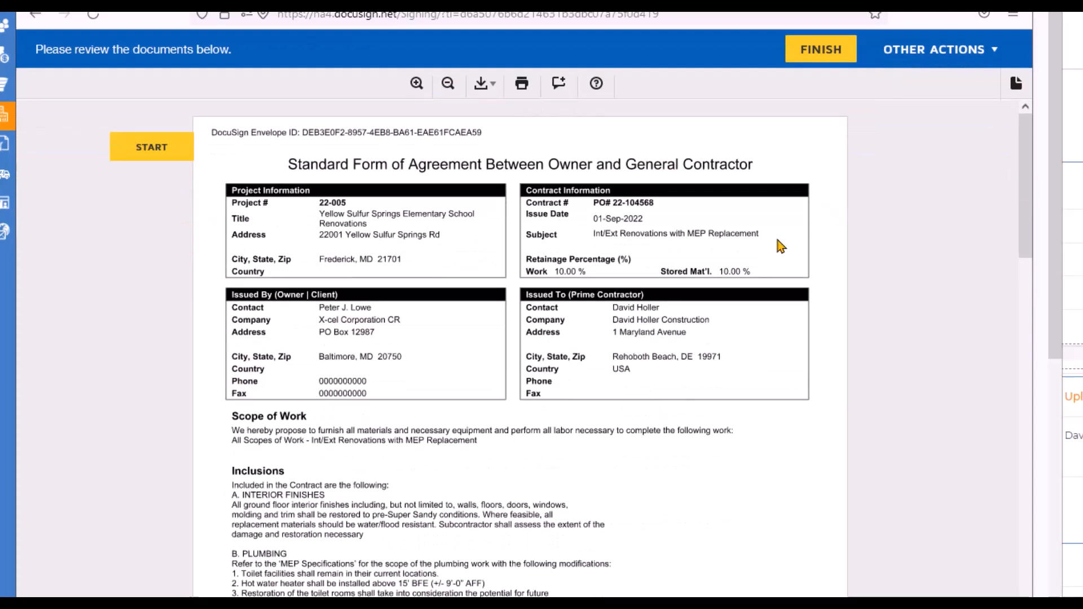
{"action": "scroll", "coordinate": [694, 345], "scroll_direction": "down", "scroll_amount": 3}
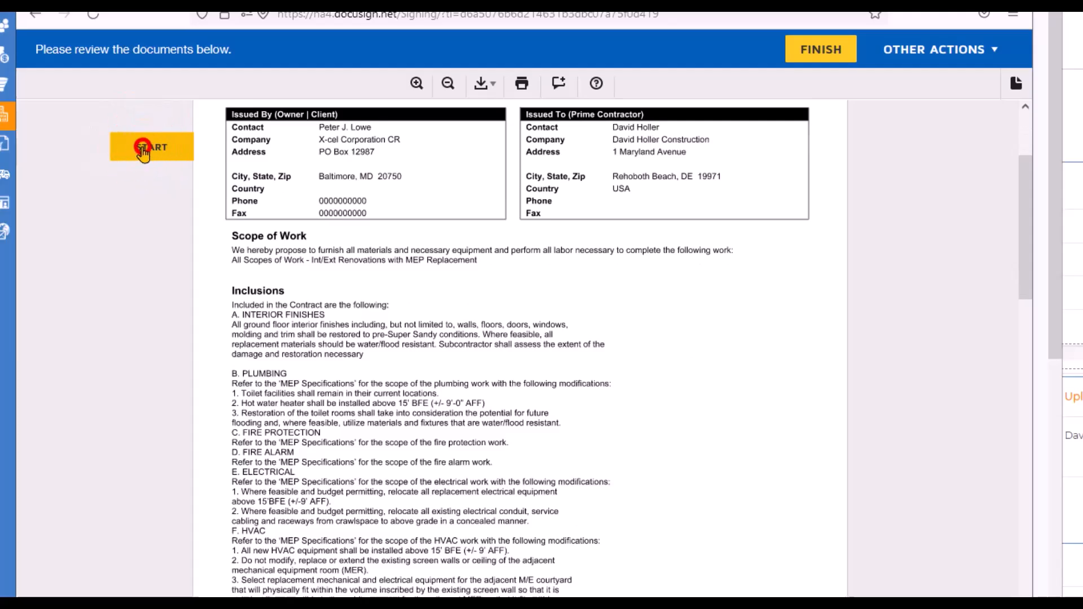
{"action": "left_click", "coordinate": [146, 148]}
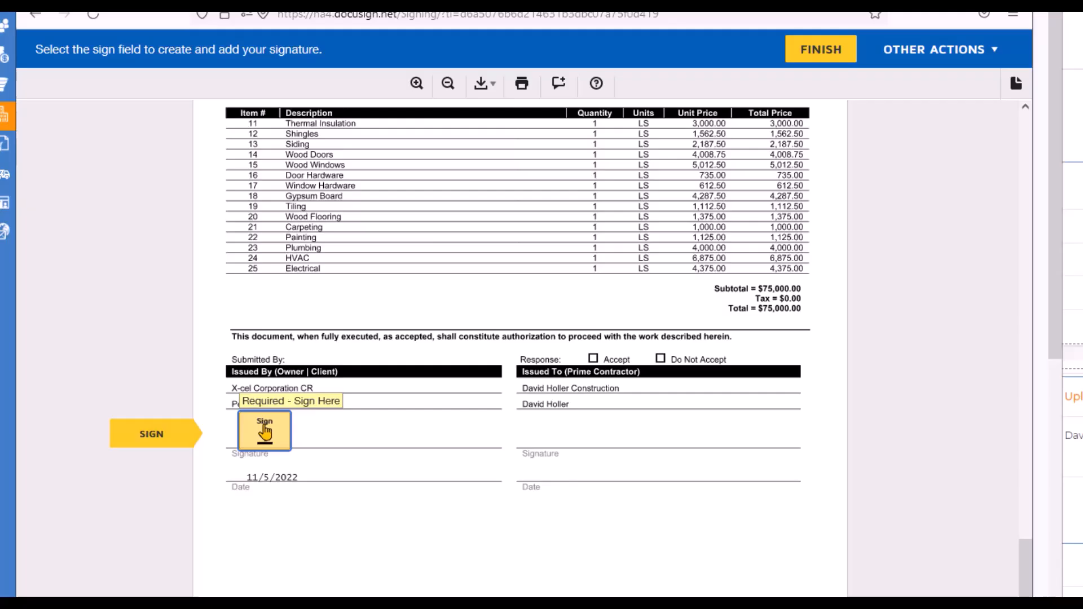
Step: Adopt the suggested signature in the client's signature field and finish the client's signing
{"action": "left_click", "coordinate": [264, 432]}
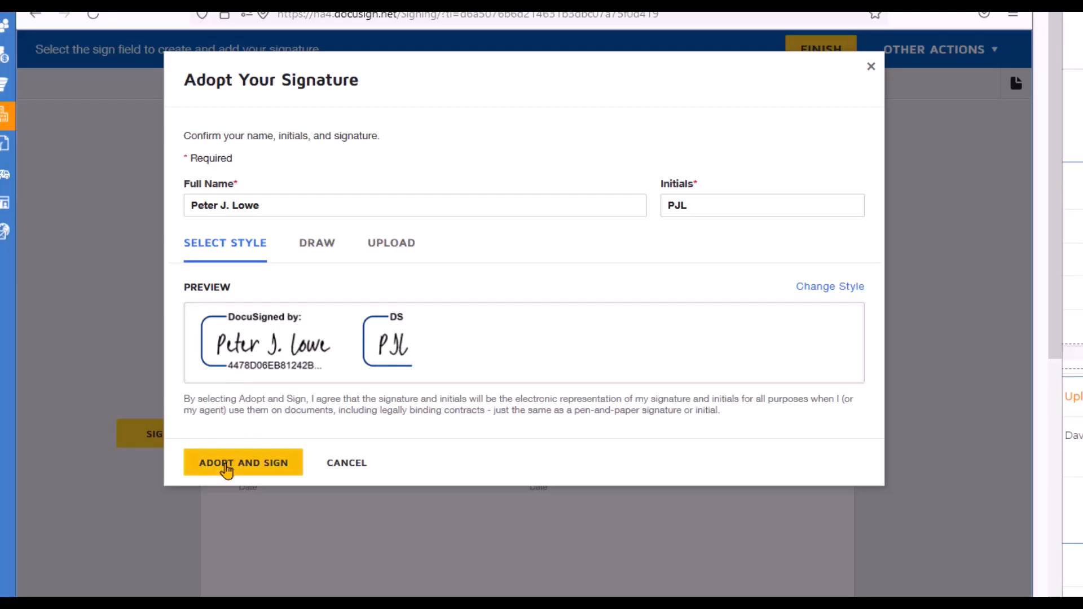
{"action": "left_click", "coordinate": [226, 464]}
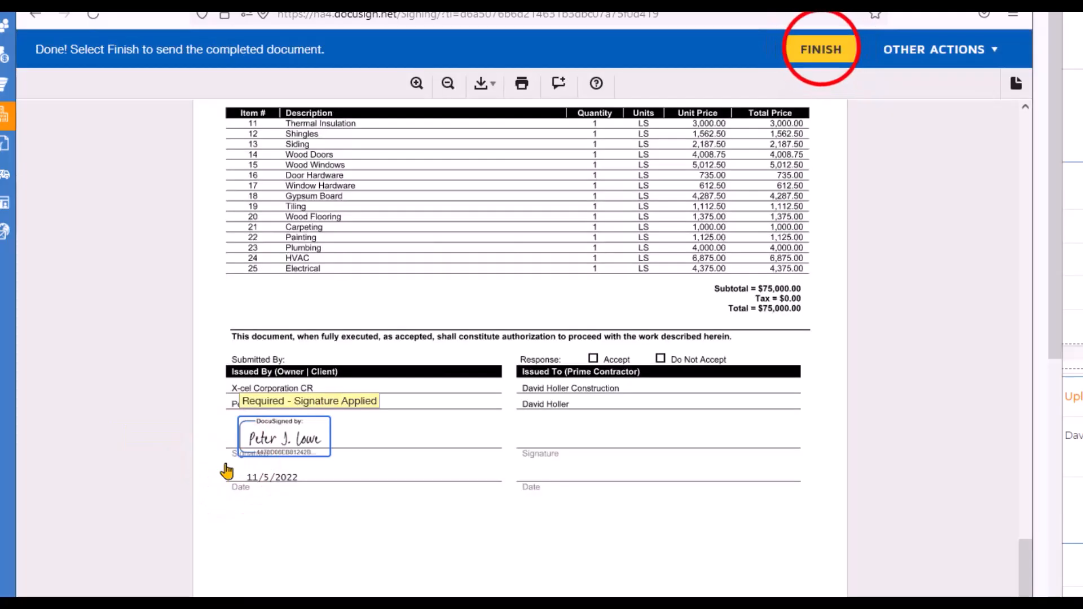
{"action": "left_click", "coordinate": [821, 51]}
{"action": "left_click", "coordinate": [386, 466]}
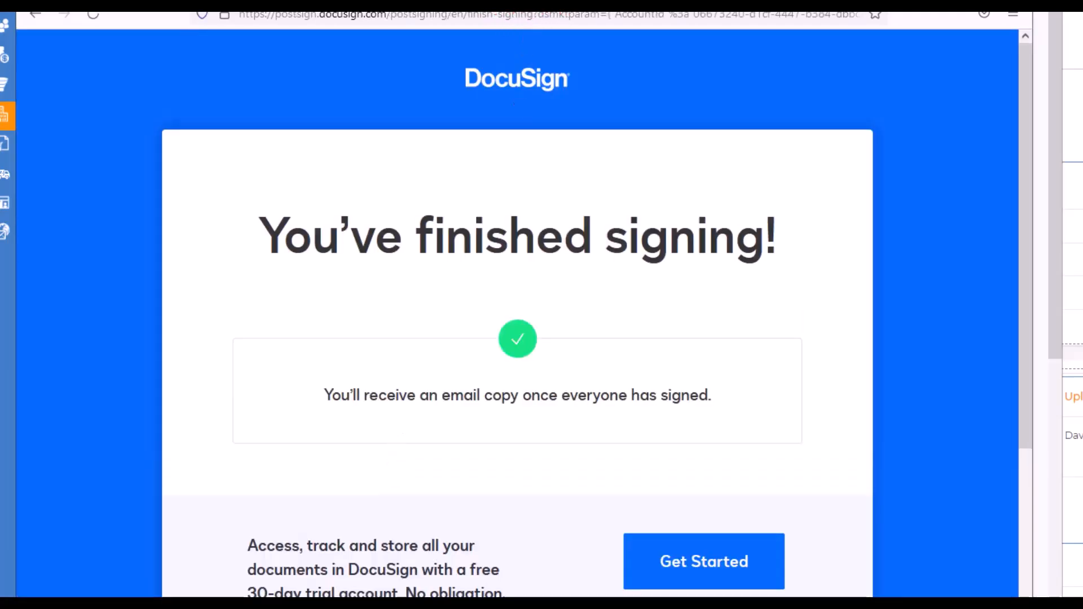
{"action": "left_click_drag", "start_coordinate": [542, 14], "coordinate": [0, 48]}
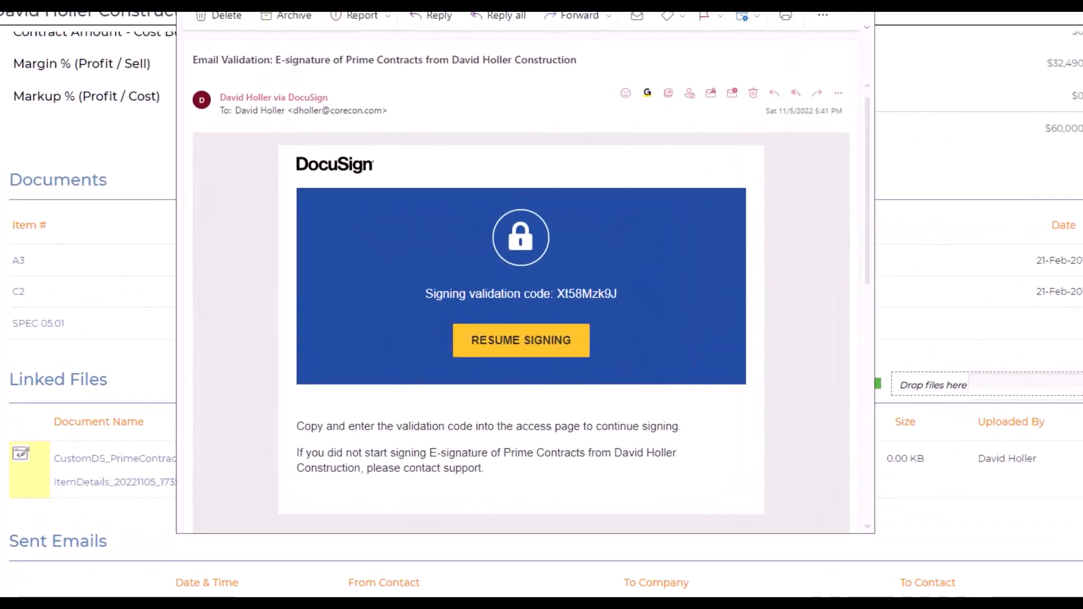
Step: Copy the signing validation code from the contractor's DocuSign email, resume signing, and validate it as the access code
{"action": "left_click_drag", "start_coordinate": [556, 312], "coordinate": [628, 316]}
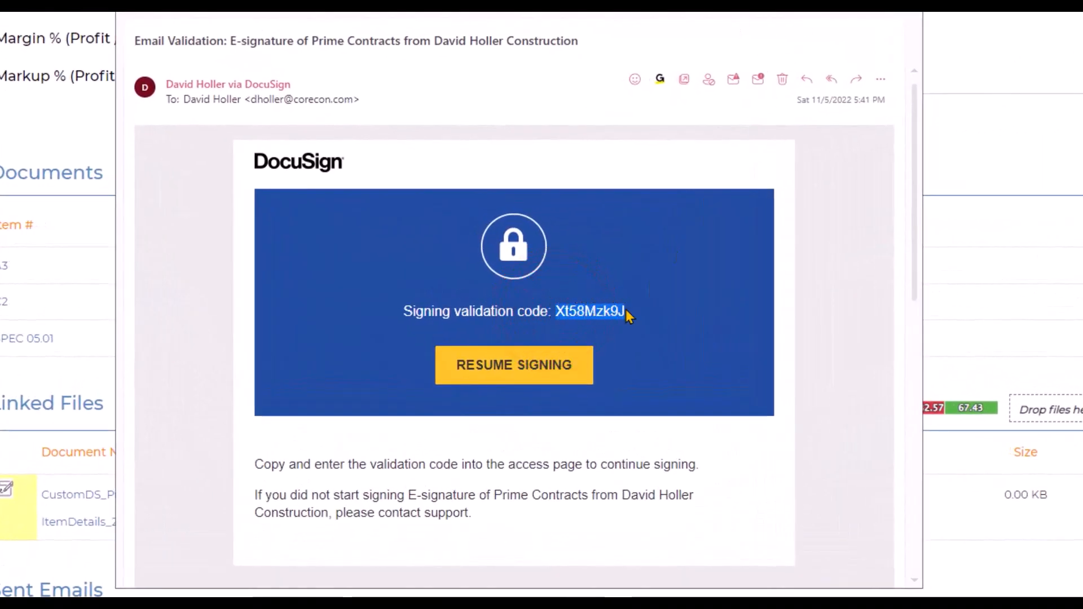
{"action": "right_click", "coordinate": [592, 315]}
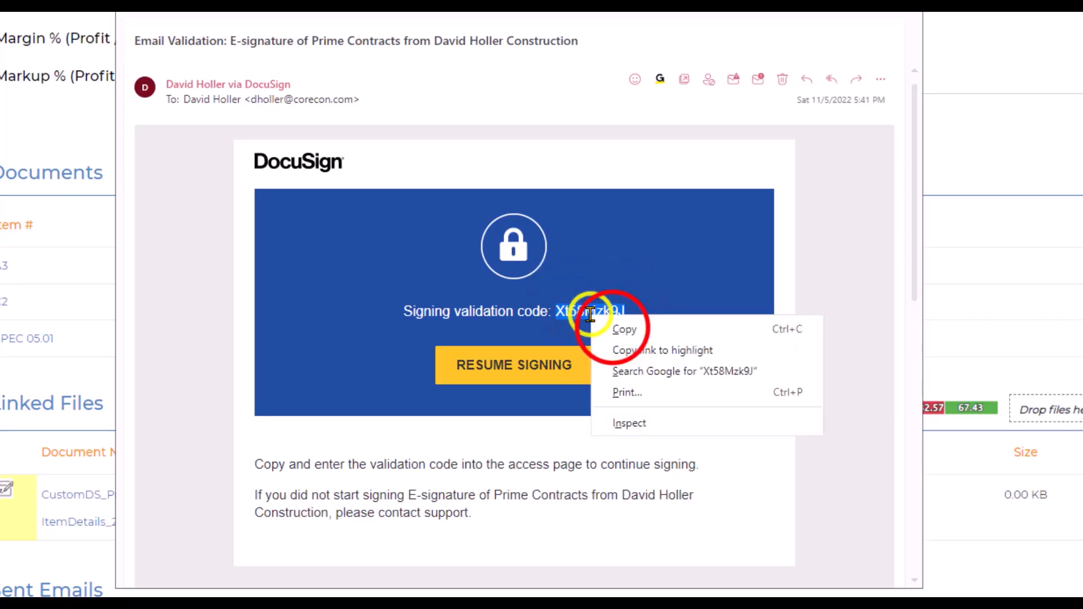
{"action": "left_click", "coordinate": [617, 332]}
{"action": "left_click", "coordinate": [482, 365]}
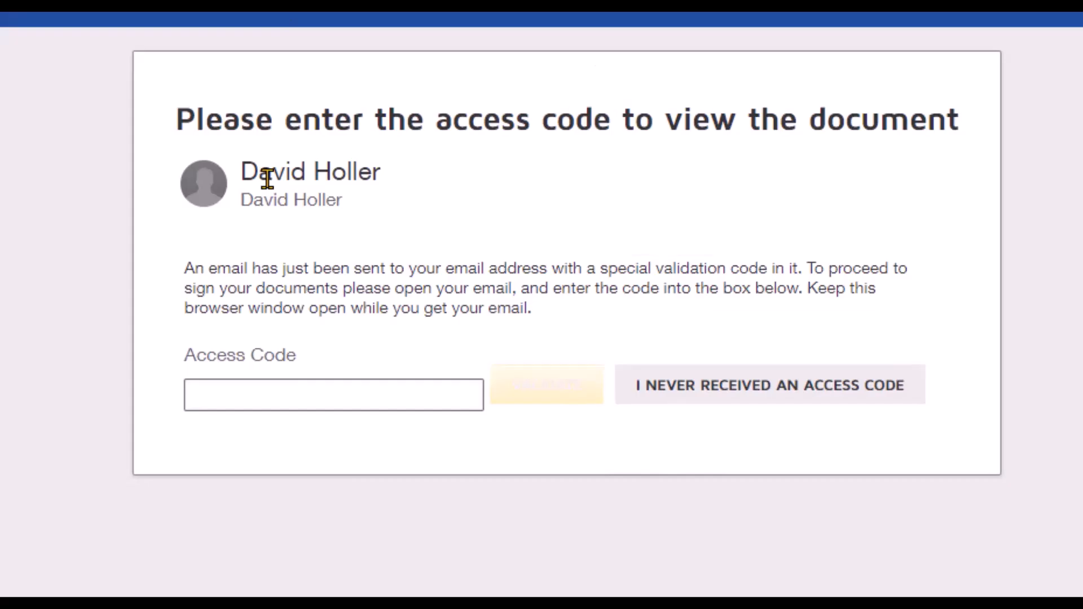
{"action": "right_click", "coordinate": [239, 394]}
{"action": "left_click", "coordinate": [361, 435]}
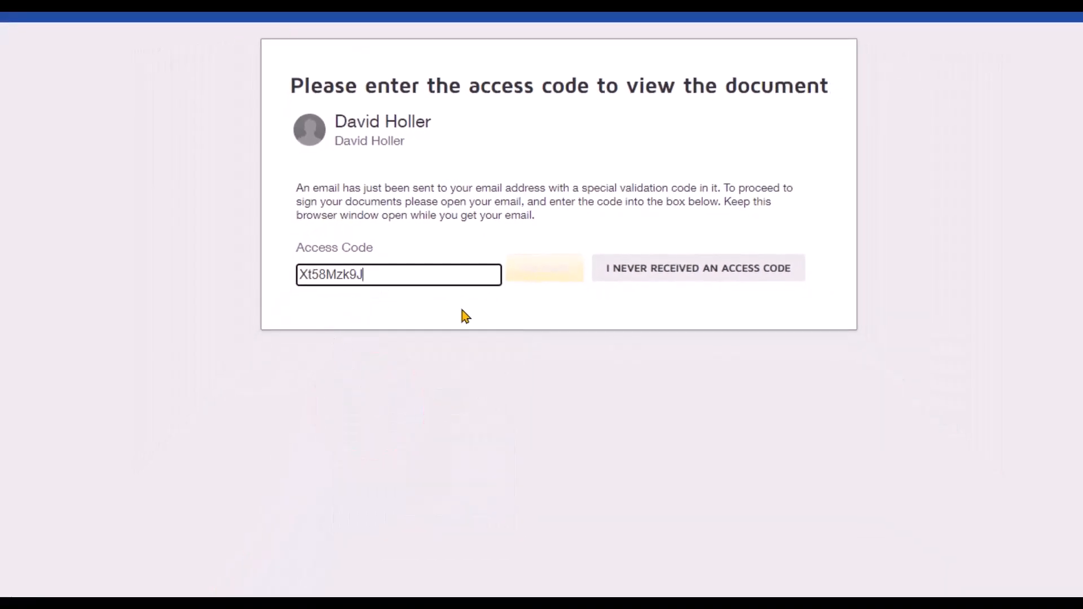
{"action": "left_click", "coordinate": [528, 273]}
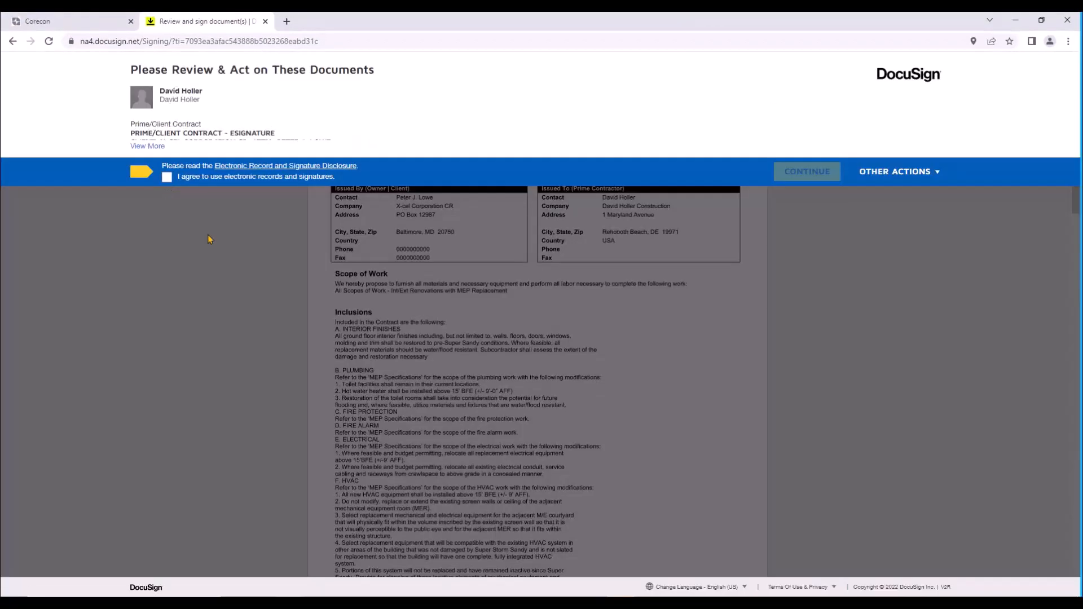
Step: Agree to use electronic records and signatures as the contractor, and go to the prime contractor's signature field
{"action": "left_click", "coordinate": [165, 179]}
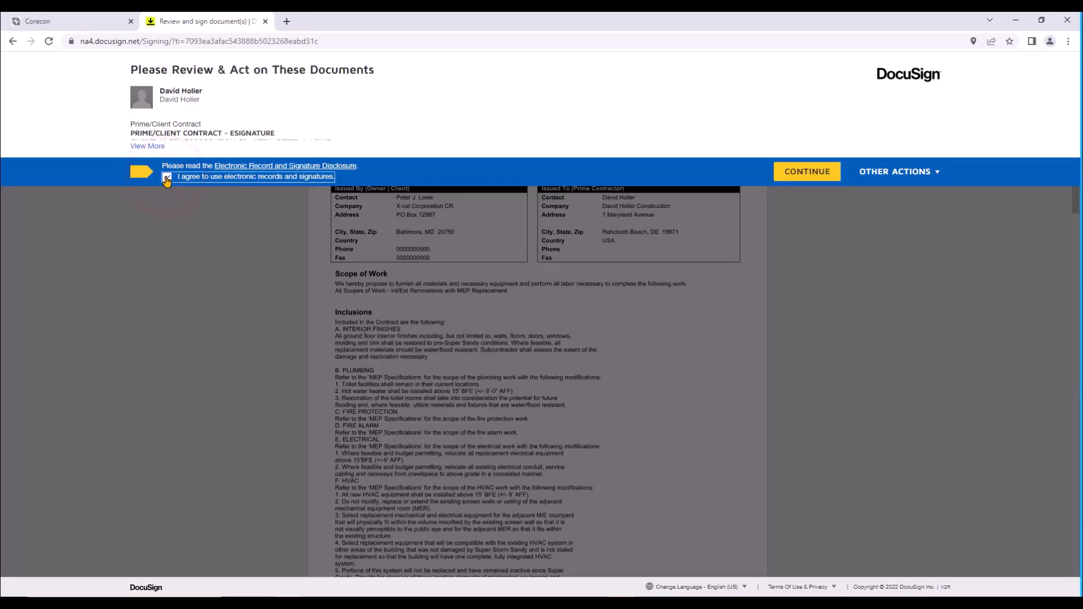
{"action": "left_click", "coordinate": [808, 171]}
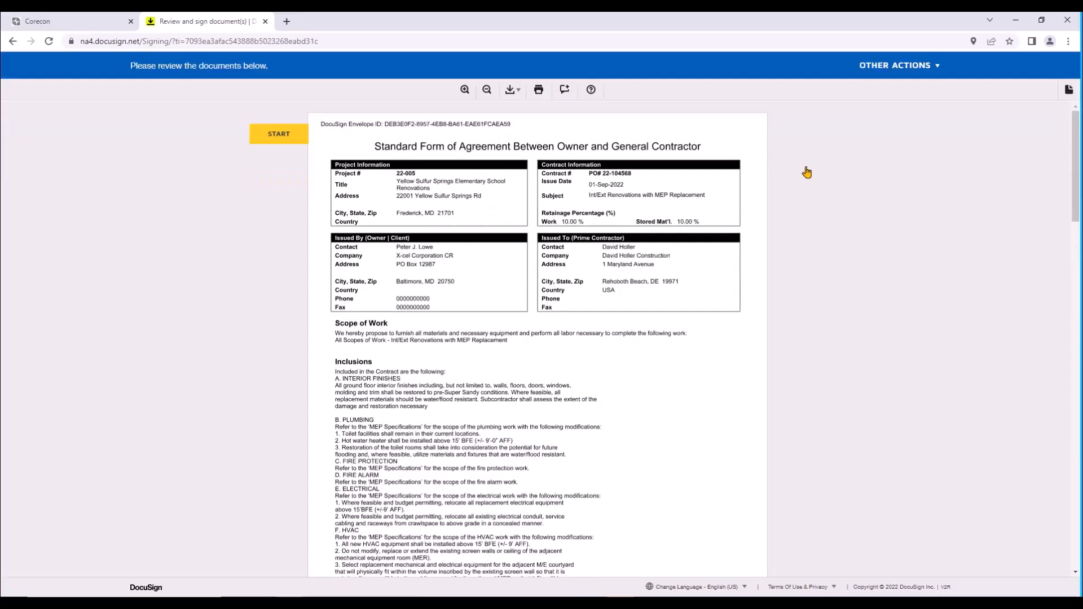
{"action": "left_click", "coordinate": [285, 138]}
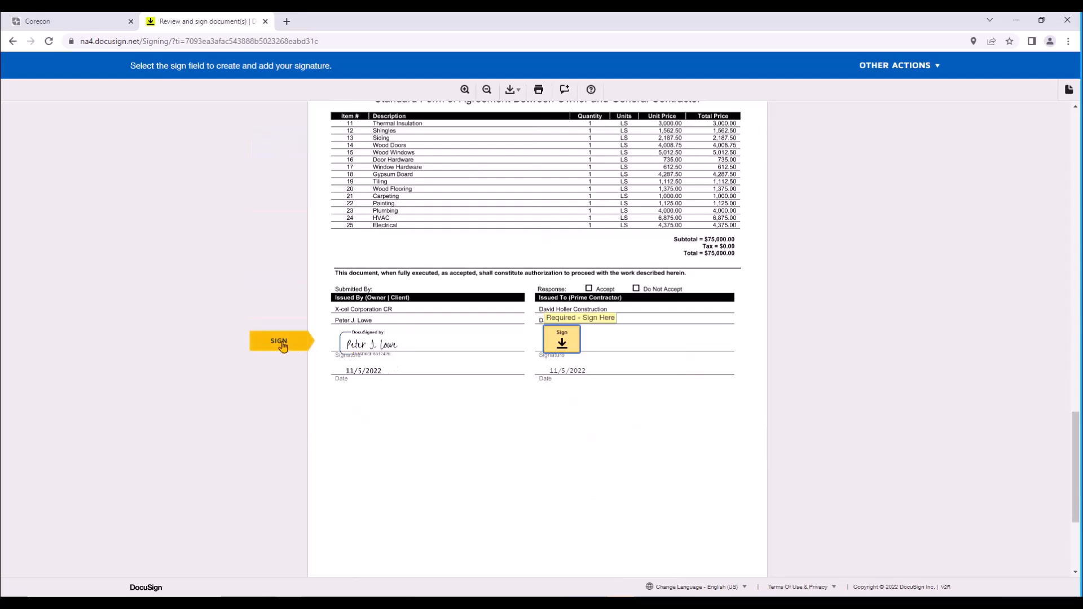
Step: Sign as the prime contractor, finish the document, decline the DocuSign login, and close the signing page
{"action": "left_click", "coordinate": [554, 334]}
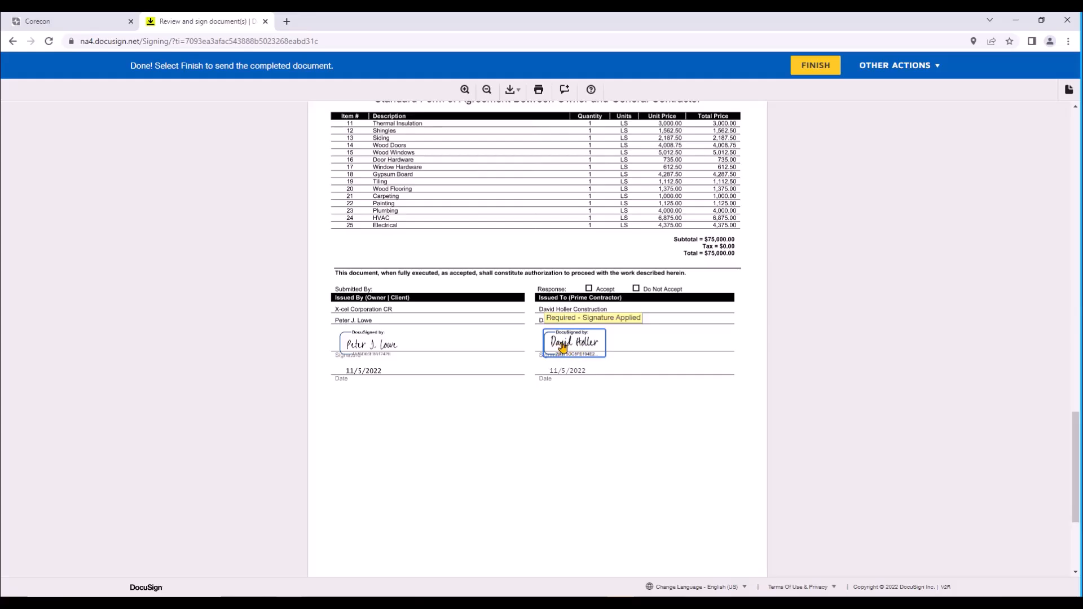
{"action": "left_click", "coordinate": [811, 65]}
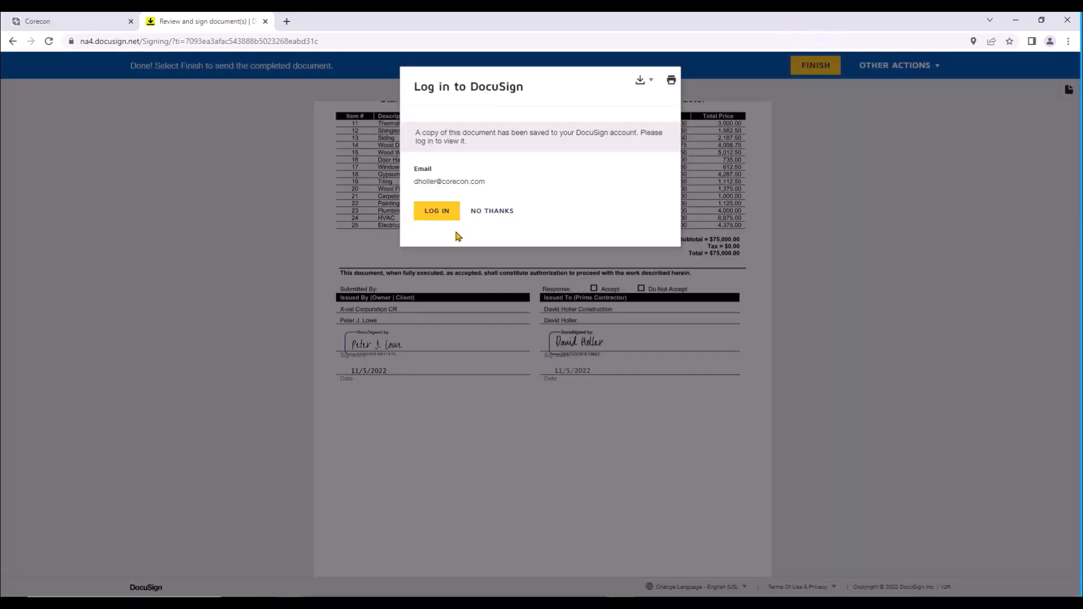
{"action": "left_click", "coordinate": [488, 212]}
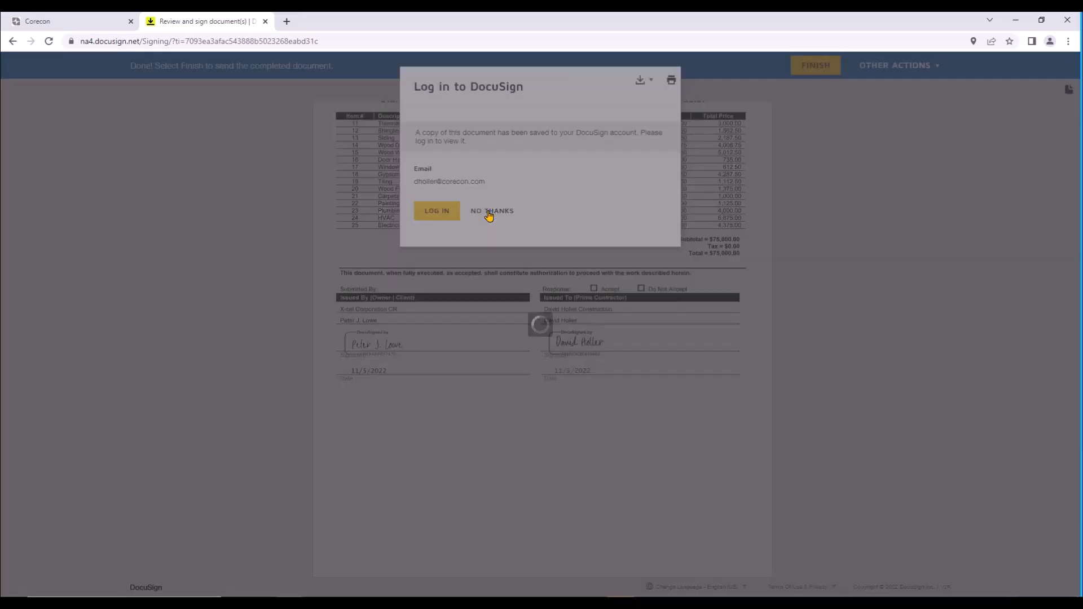
{"action": "left_click", "coordinate": [265, 21]}
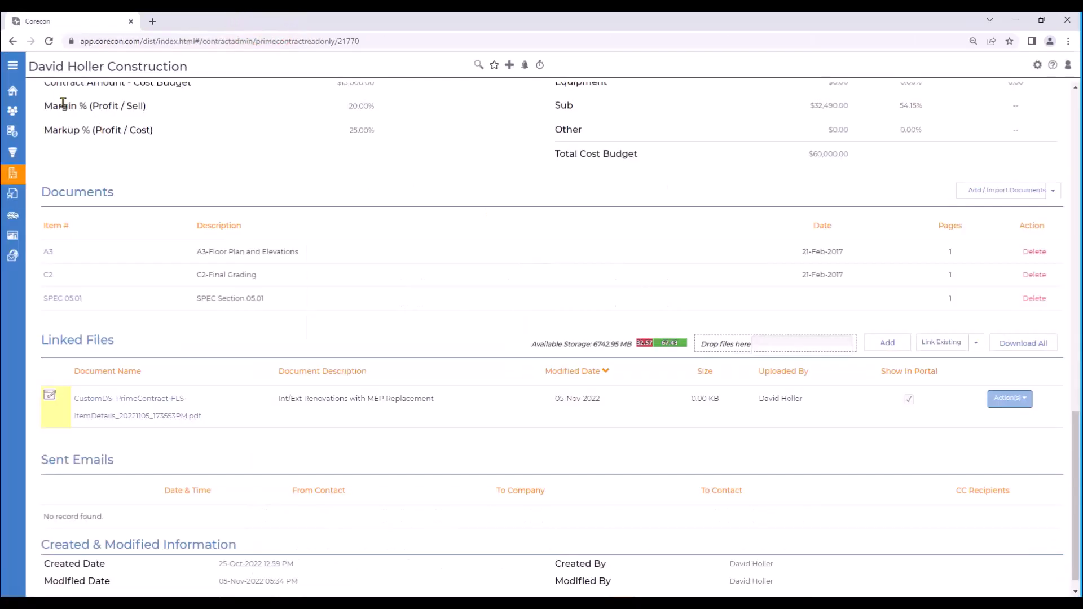
Step: Reload the prime contract record and check the e-sign status of the PDF under Linked Files
{"action": "left_click", "coordinate": [49, 42]}
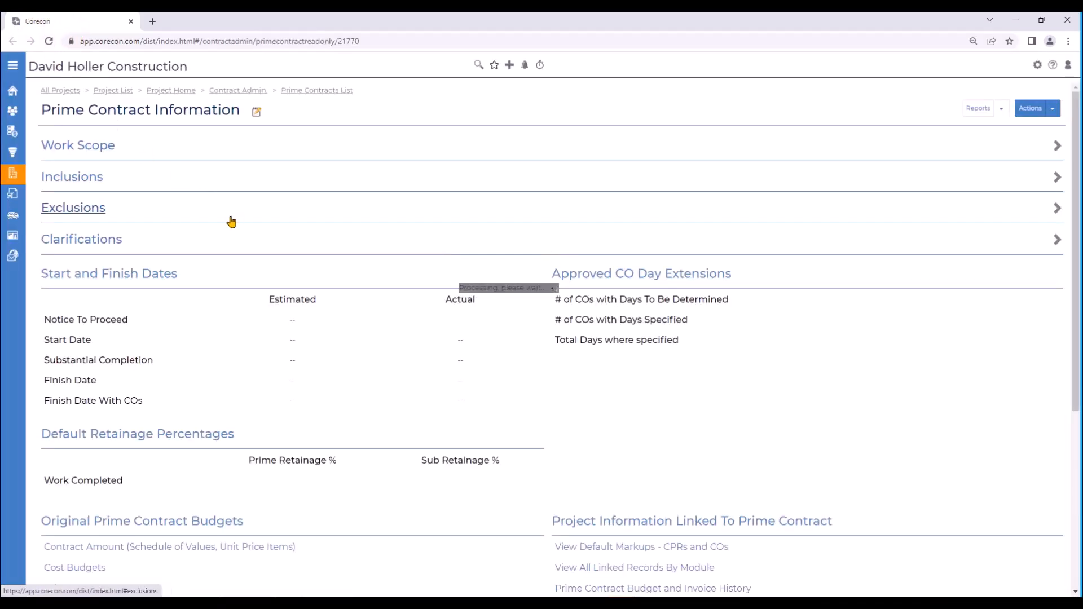
{"action": "scroll", "coordinate": [225, 395], "scroll_direction": "down", "scroll_amount": 5}
{"action": "scroll", "coordinate": [229, 420], "scroll_direction": "down", "scroll_amount": 11}
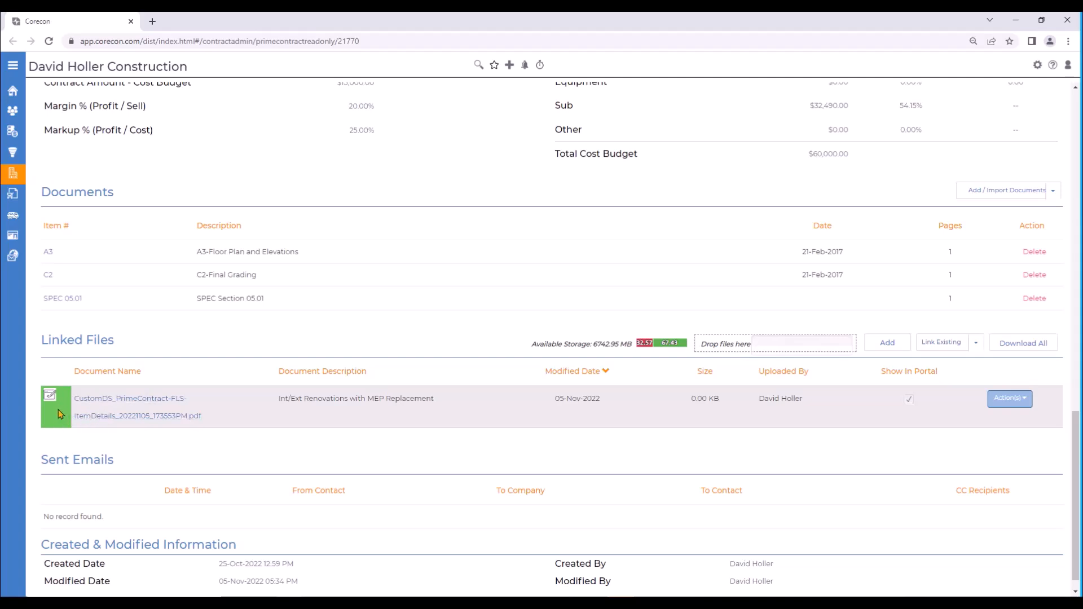
Step: View the linked contract's e-signed file, check both signatures on page 3, and close the file
{"action": "left_click", "coordinate": [1024, 399]}
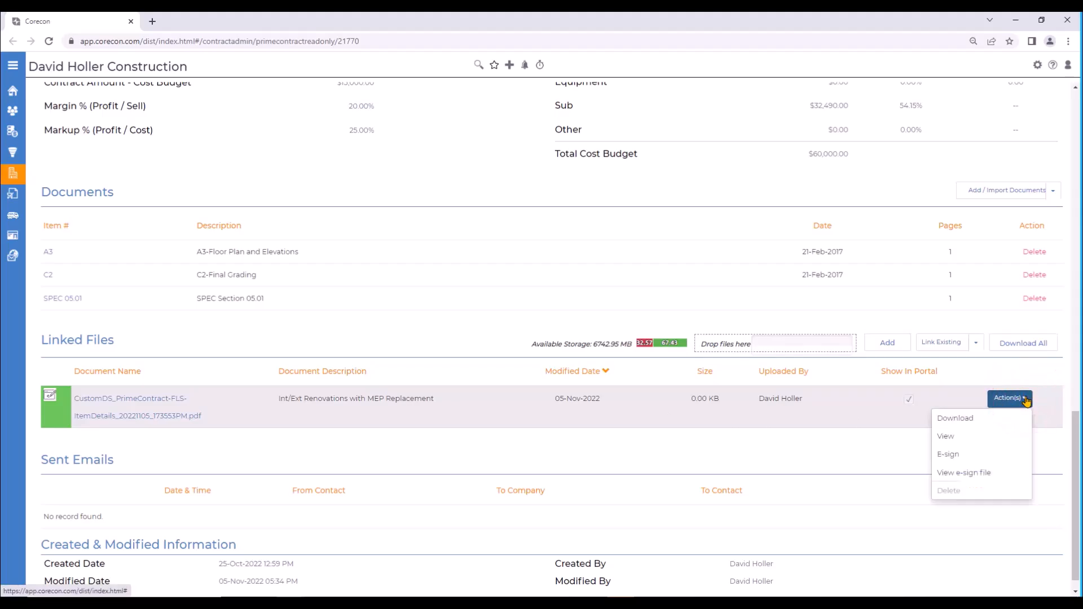
{"action": "left_click", "coordinate": [962, 473]}
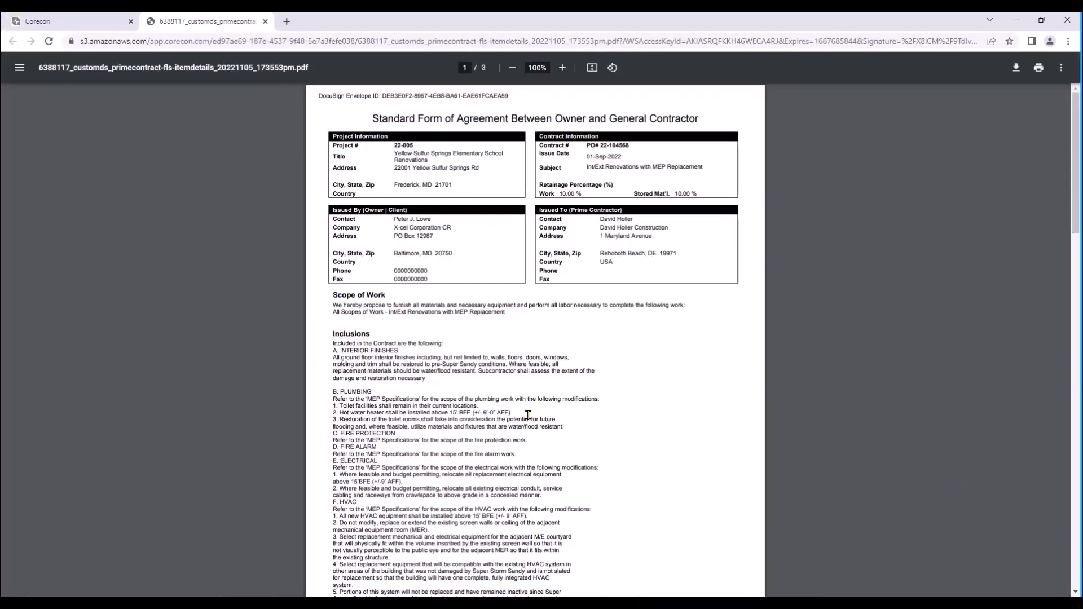
{"action": "scroll", "coordinate": [573, 424], "scroll_direction": "down", "scroll_amount": 15}
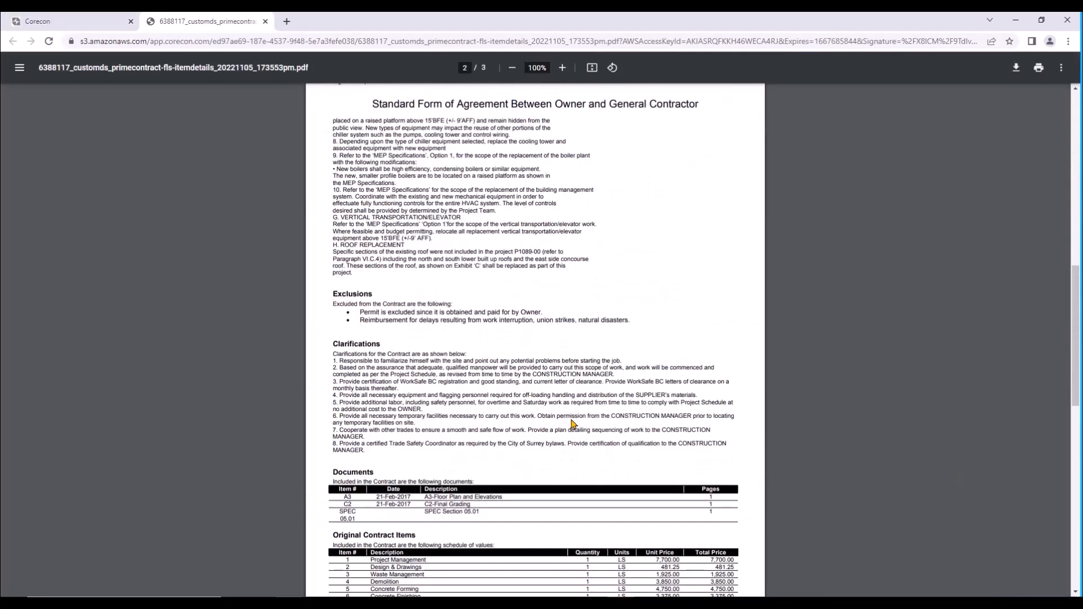
{"action": "scroll", "coordinate": [574, 424], "scroll_direction": "down", "scroll_amount": 4}
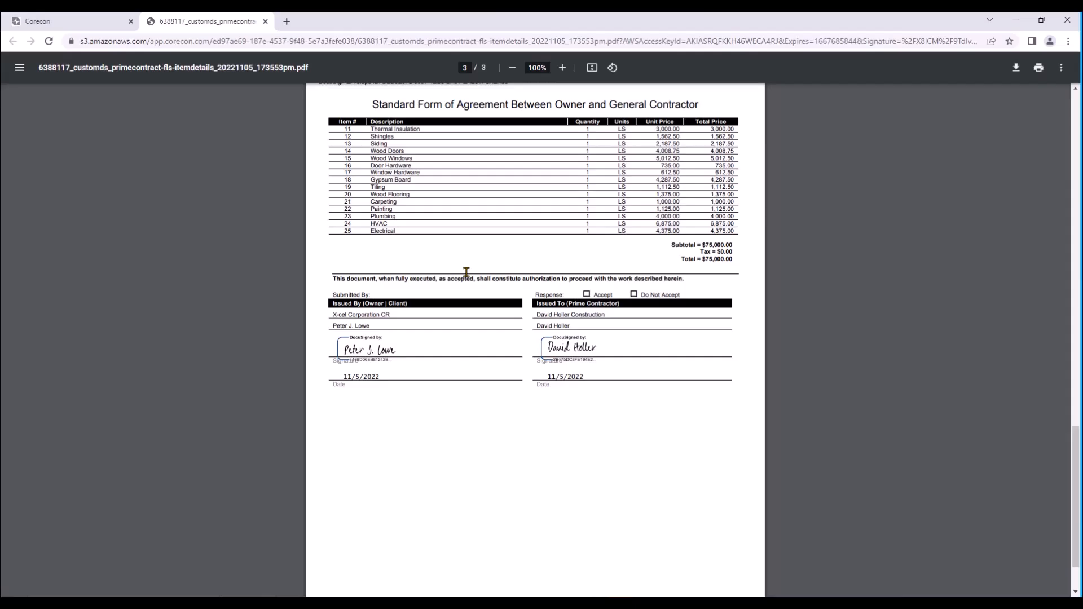
{"action": "left_click", "coordinate": [265, 21]}
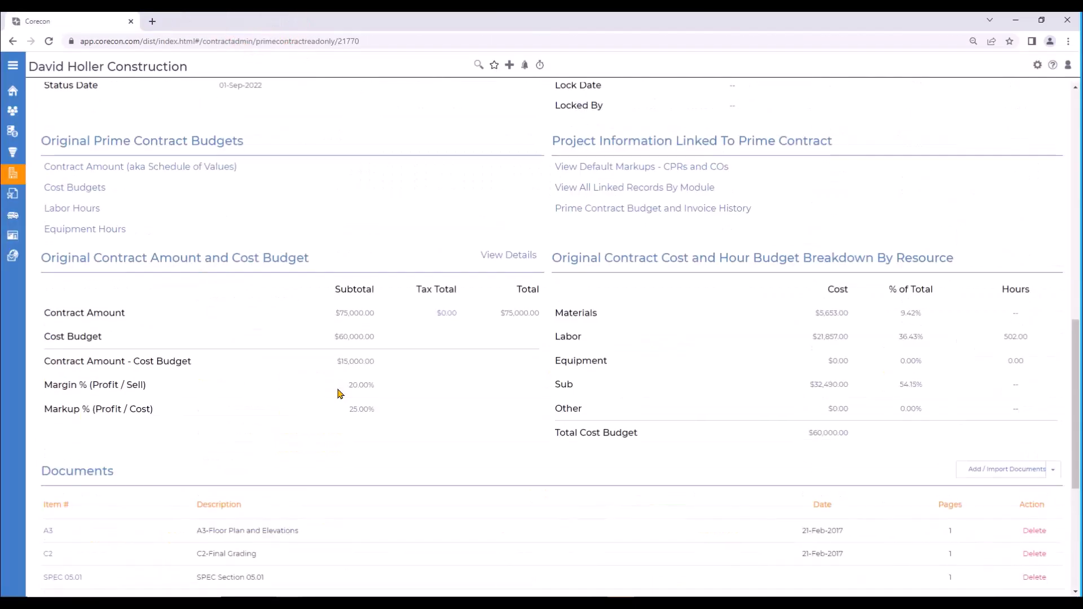
Step: Go from the prime contract to the project's Procurement overview and open its list of POs
{"action": "scroll", "coordinate": [340, 393], "scroll_direction": "up", "scroll_amount": 10}
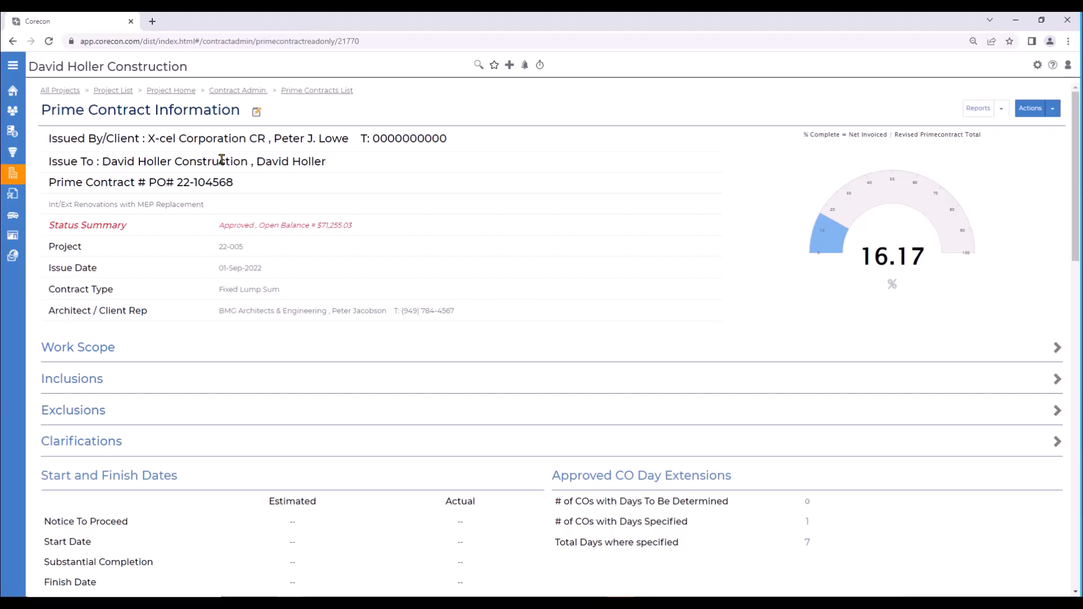
{"action": "left_click", "coordinate": [169, 90]}
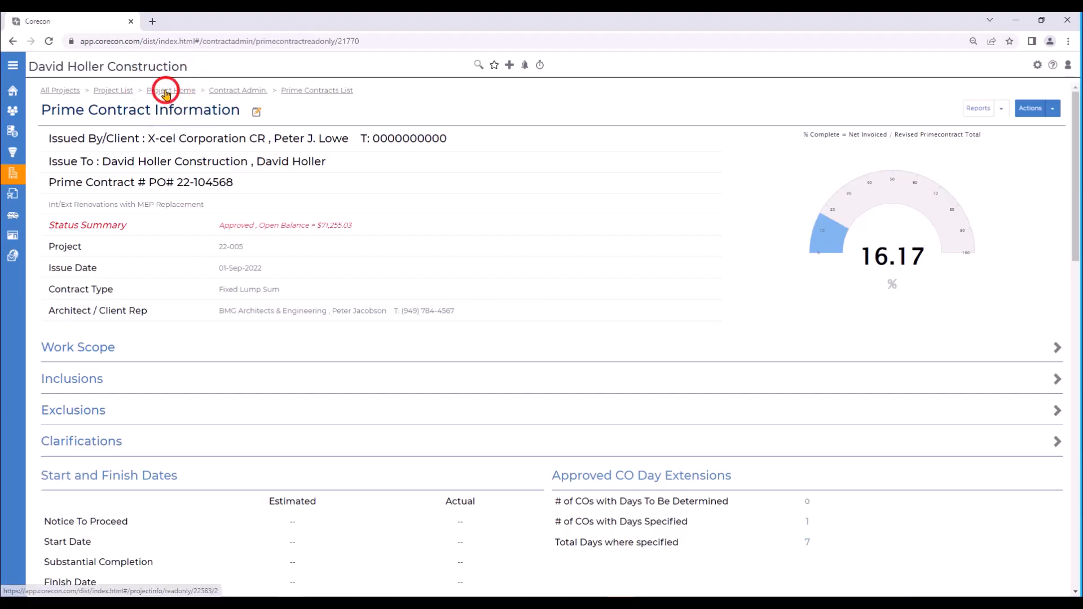
{"action": "scroll", "coordinate": [427, 460], "scroll_direction": "down", "scroll_amount": 1}
{"action": "left_click", "coordinate": [427, 454]}
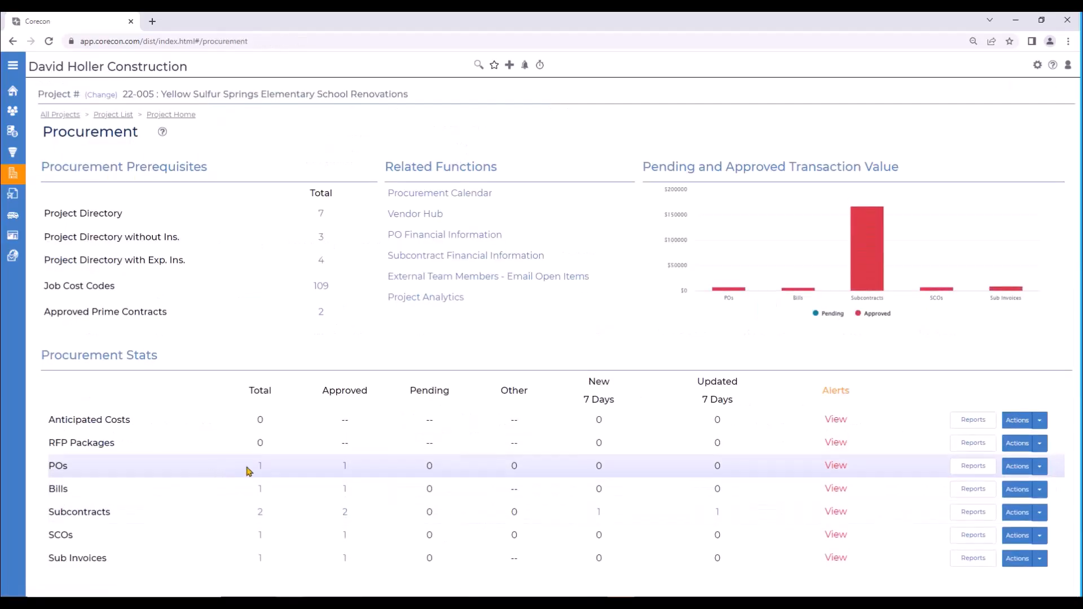
{"action": "left_click", "coordinate": [259, 468]}
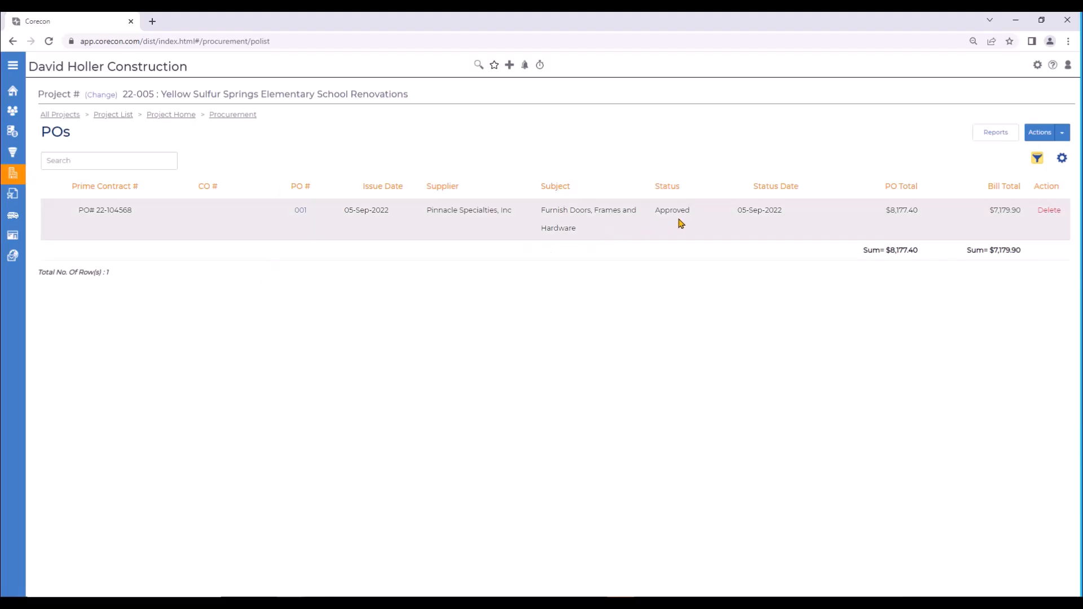
Step: Open PO 001 for Pinnacle Specialties, Inc and review its details, approval status and PO items
{"action": "left_click", "coordinate": [298, 213]}
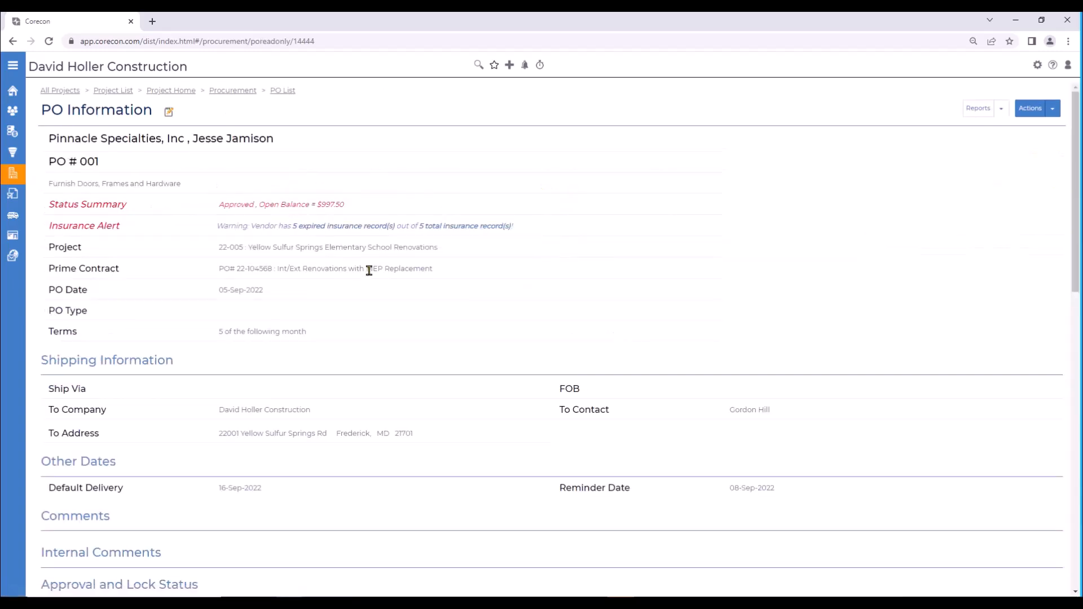
{"action": "scroll", "coordinate": [369, 271], "scroll_direction": "down", "scroll_amount": 2}
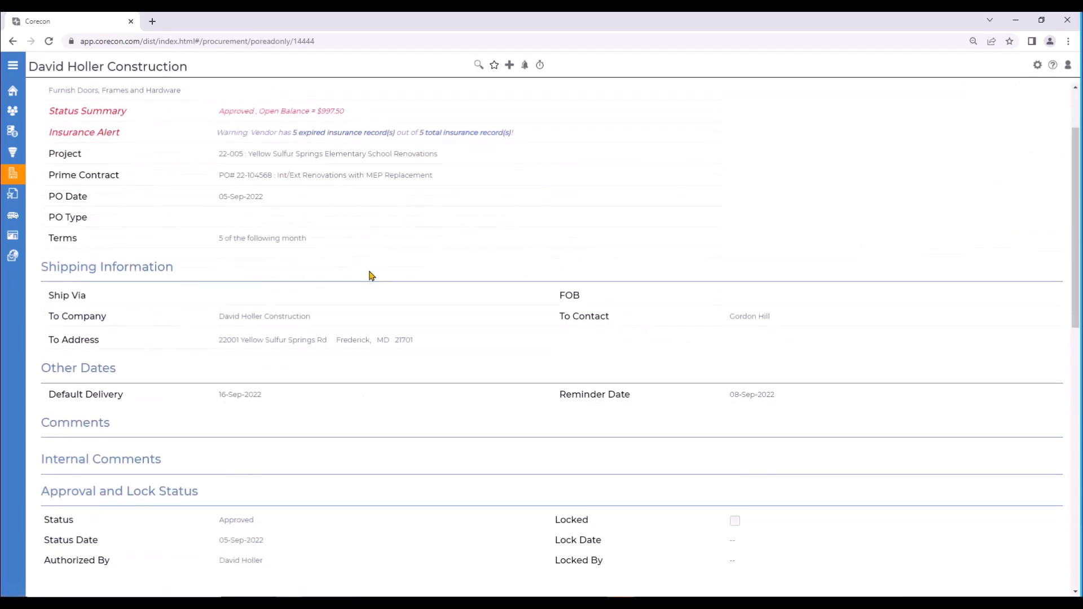
{"action": "scroll", "coordinate": [372, 275], "scroll_direction": "up", "scroll_amount": 2}
{"action": "left_click", "coordinate": [171, 114]}
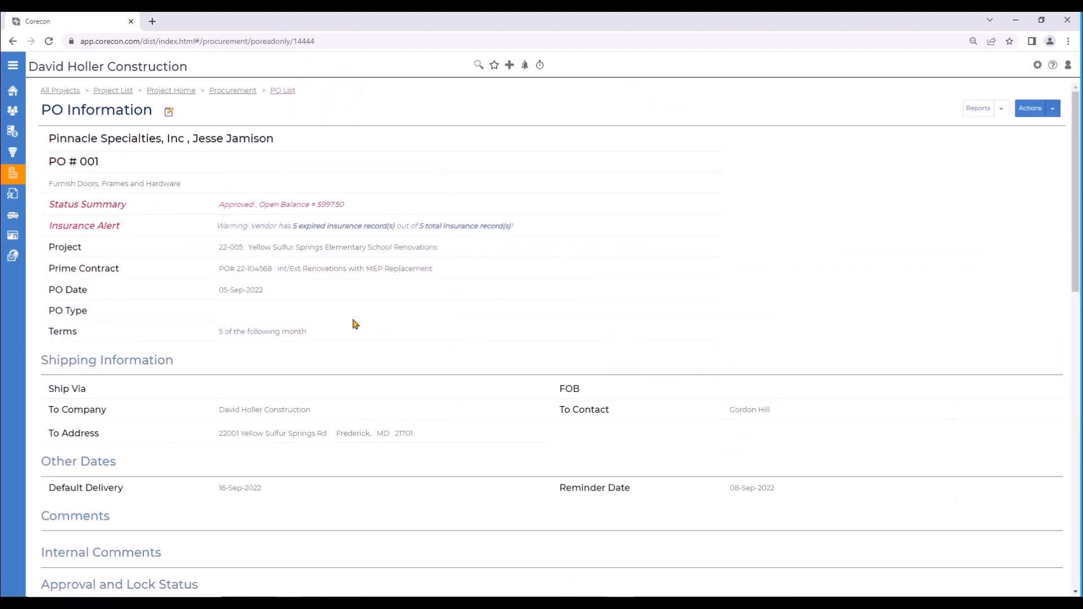
{"action": "scroll", "coordinate": [426, 415], "scroll_direction": "down", "scroll_amount": 5}
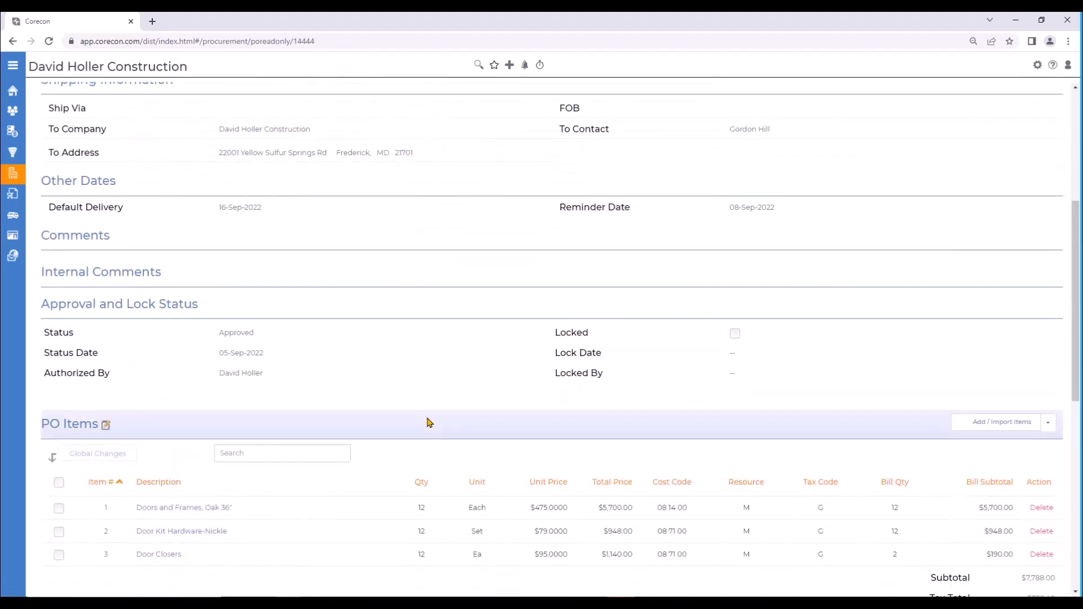
{"action": "scroll", "coordinate": [429, 422], "scroll_direction": "up", "scroll_amount": 5}
Step: Generate the PO Detail report with the CustomDS_PurchaseOrder template and save it as a PDF to Linked Files
{"action": "left_click", "coordinate": [1000, 112]}
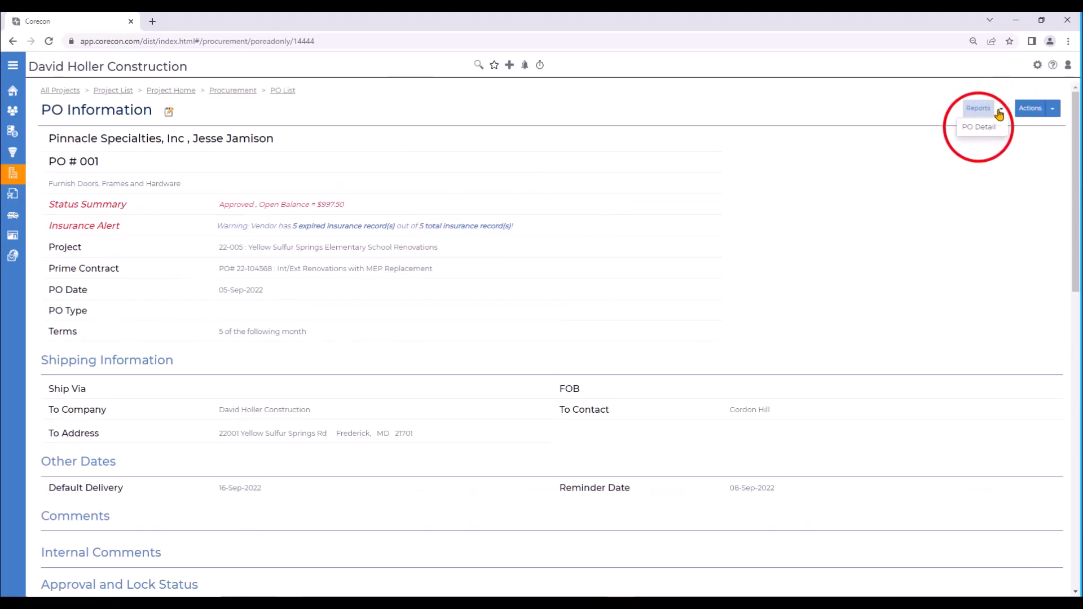
{"action": "left_click", "coordinate": [979, 127]}
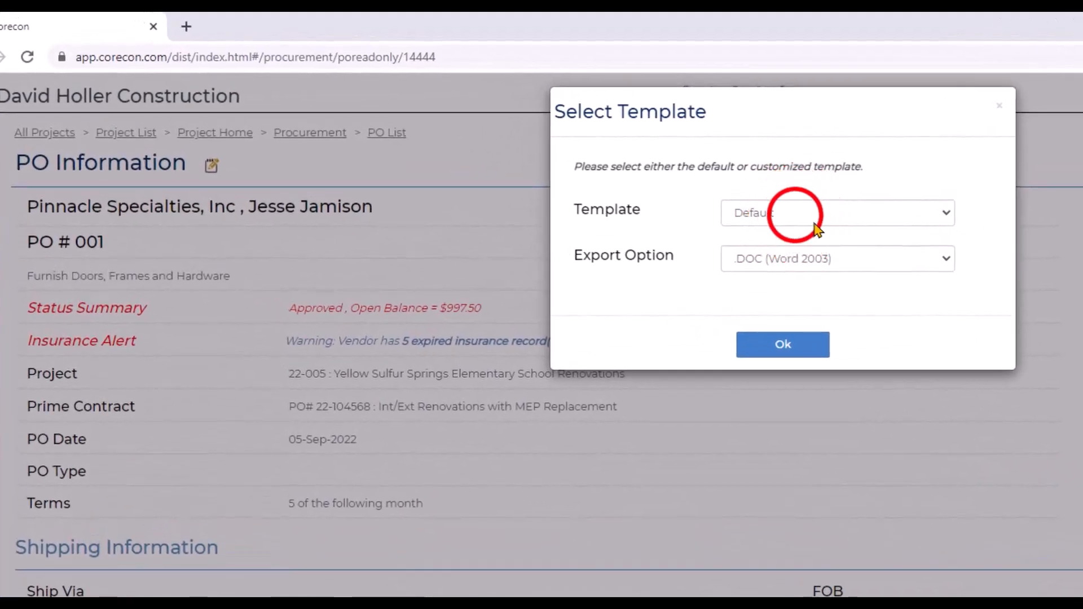
{"action": "left_click", "coordinate": [814, 224]}
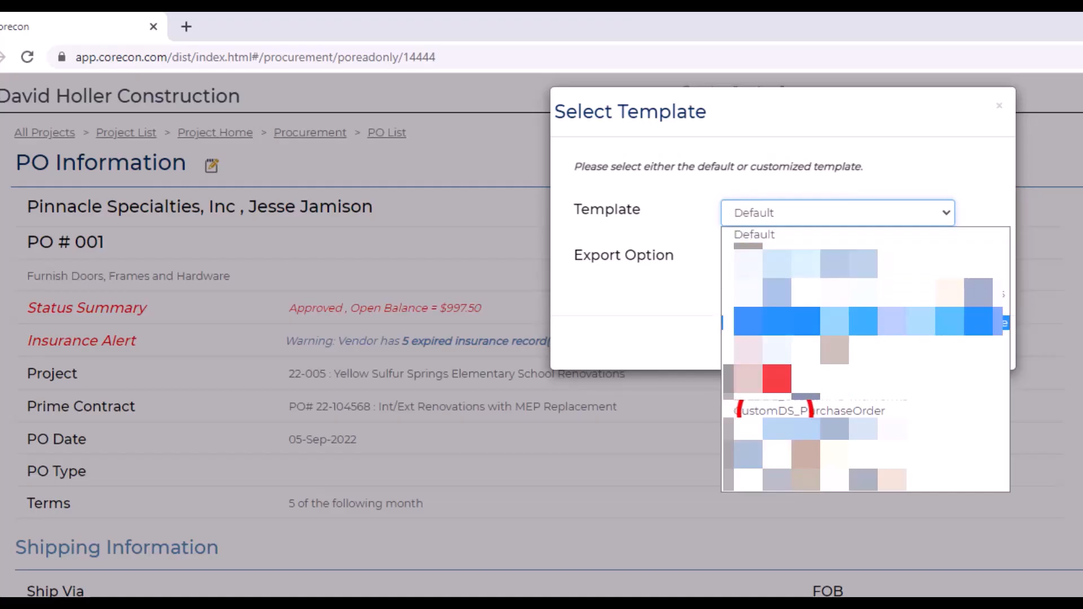
{"action": "left_click", "coordinate": [809, 410]}
{"action": "left_click", "coordinate": [779, 260]}
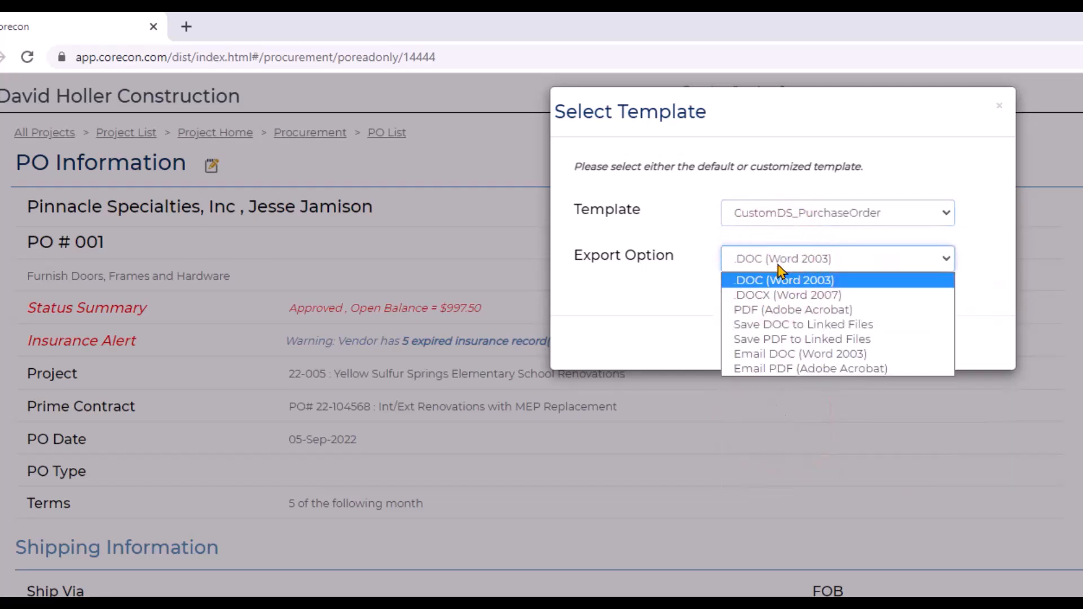
{"action": "left_click", "coordinate": [768, 340]}
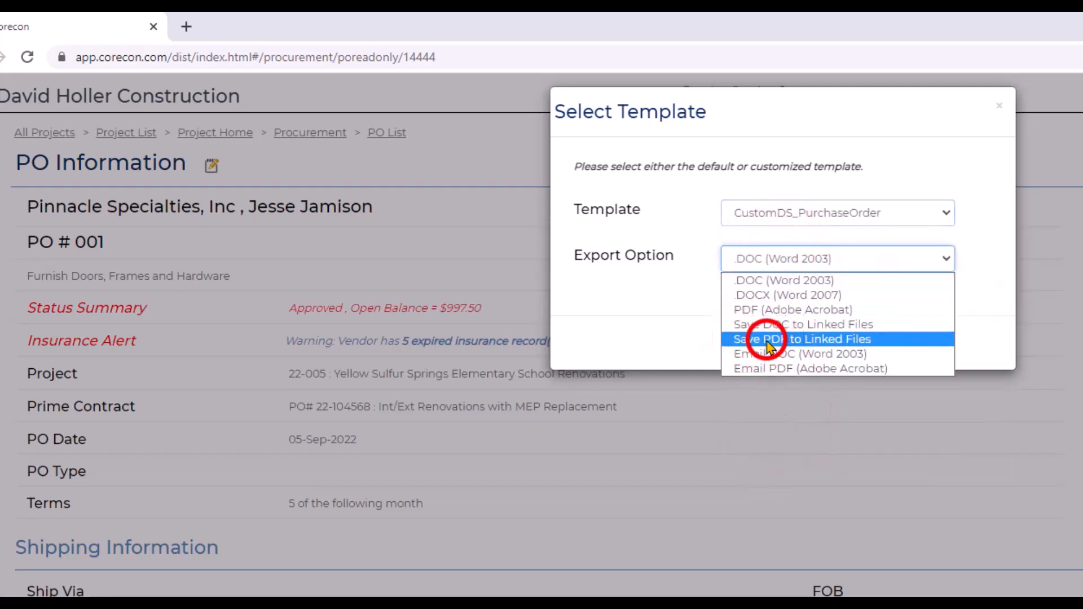
{"action": "left_click", "coordinate": [768, 344]}
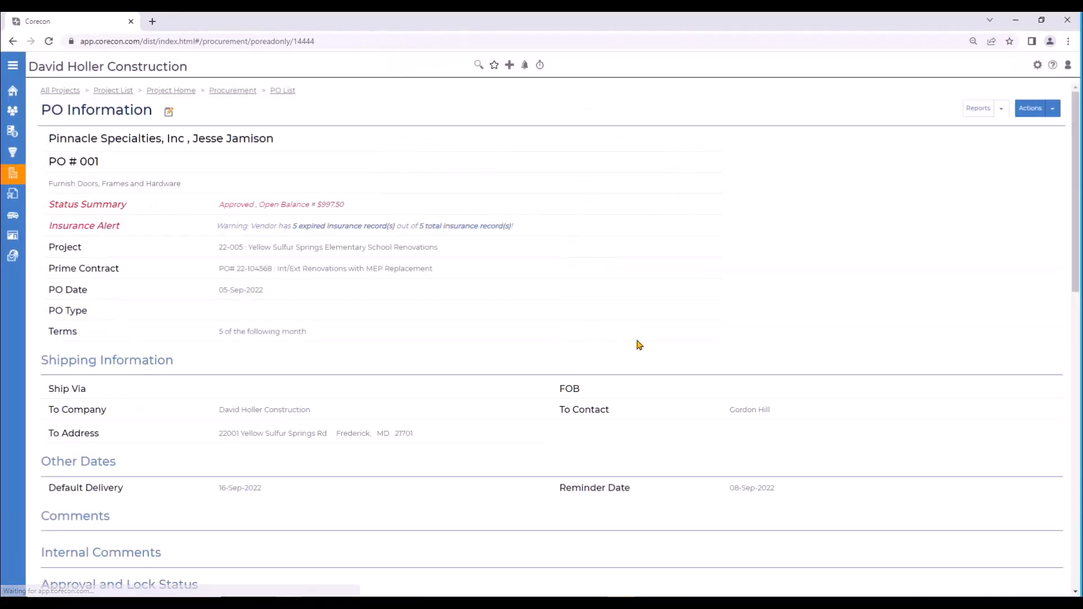
Step: Open the e-sign information for the linked CustomDS_PurchaseOrder PDF and initiate its e-signing
{"action": "scroll", "coordinate": [636, 343], "scroll_direction": "down", "scroll_amount": 15}
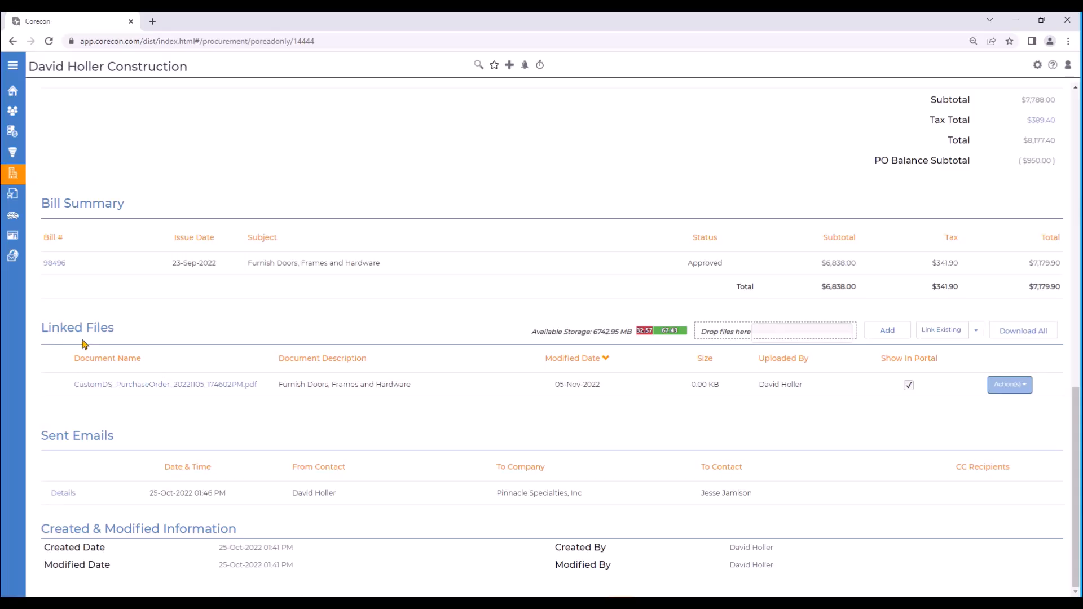
{"action": "left_click", "coordinate": [1027, 386]}
{"action": "left_click", "coordinate": [943, 441]}
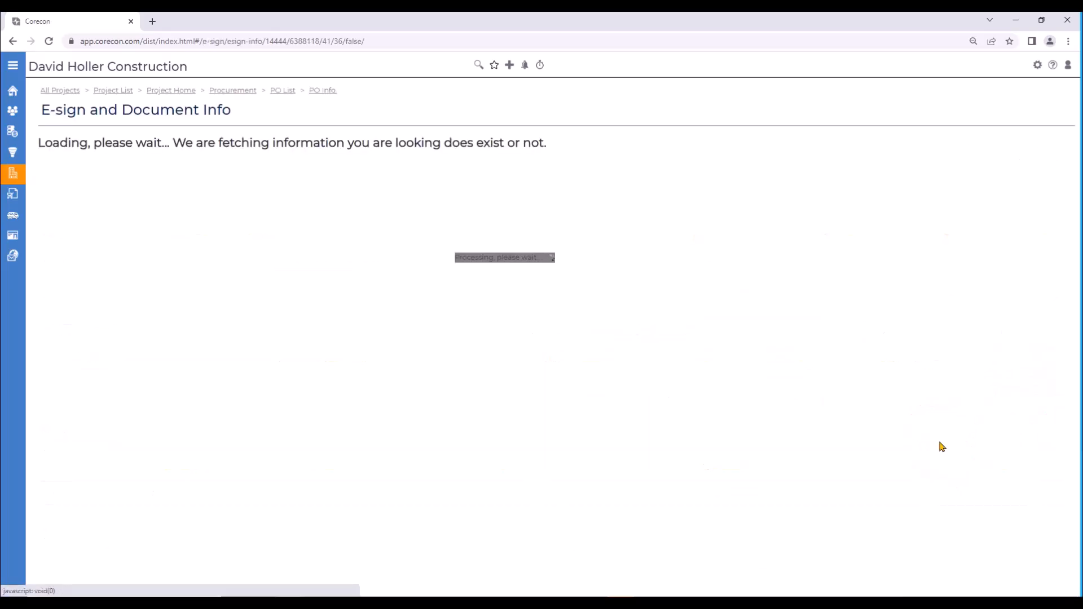
{"action": "left_click", "coordinate": [1055, 163]}
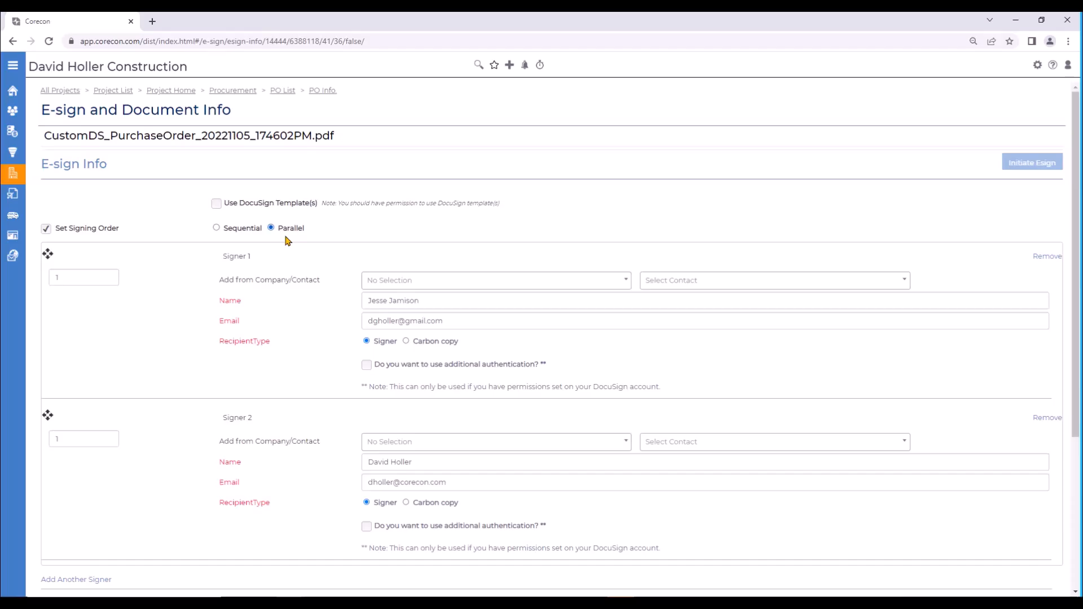
Step: Assign Signer 1 to the company Pinnacle Specialties, Inc and select the supplier's contact
{"action": "left_click", "coordinate": [393, 283]}
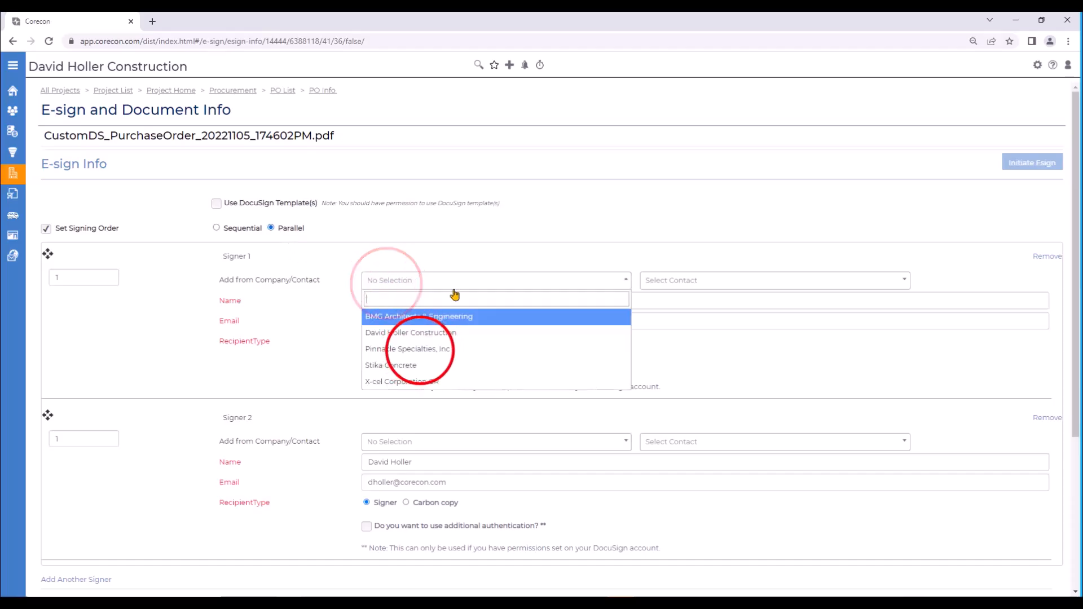
{"action": "left_click", "coordinate": [419, 350]}
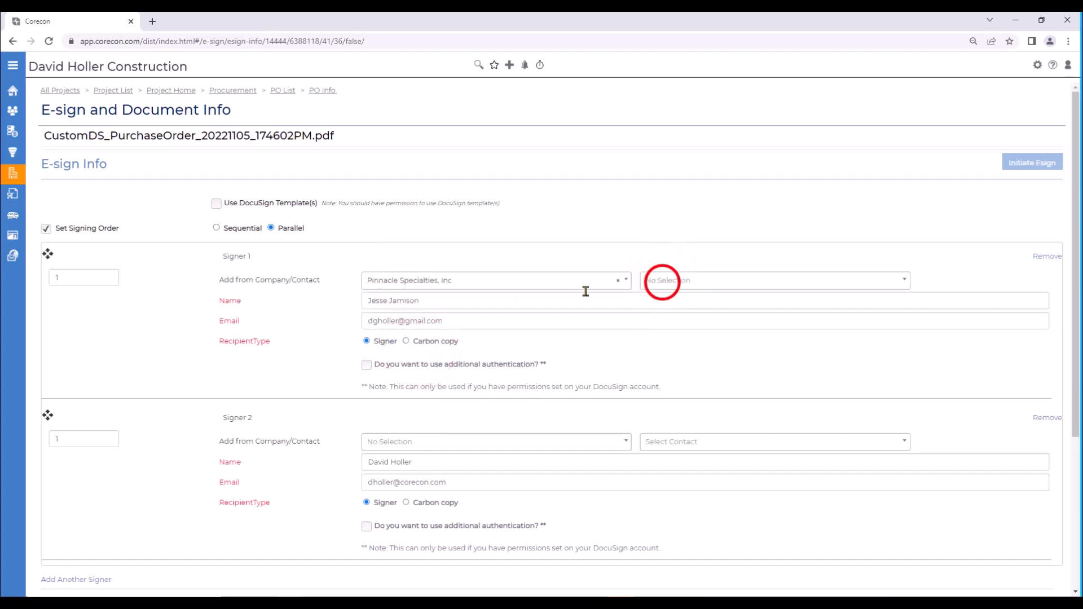
{"action": "left_click", "coordinate": [663, 282]}
{"action": "left_click", "coordinate": [669, 318]}
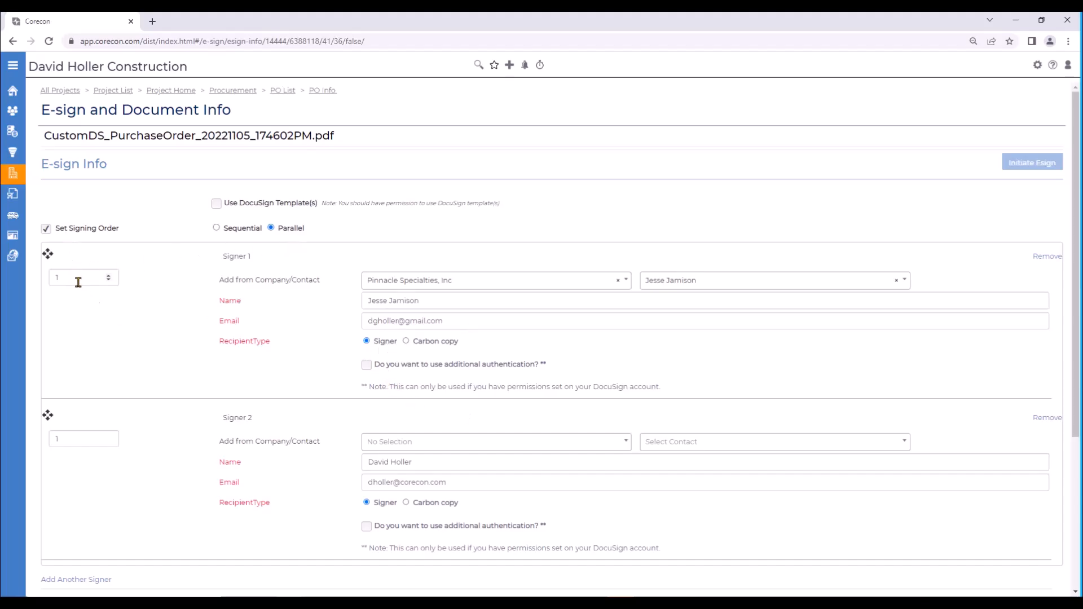
{"action": "left_click", "coordinate": [381, 442]}
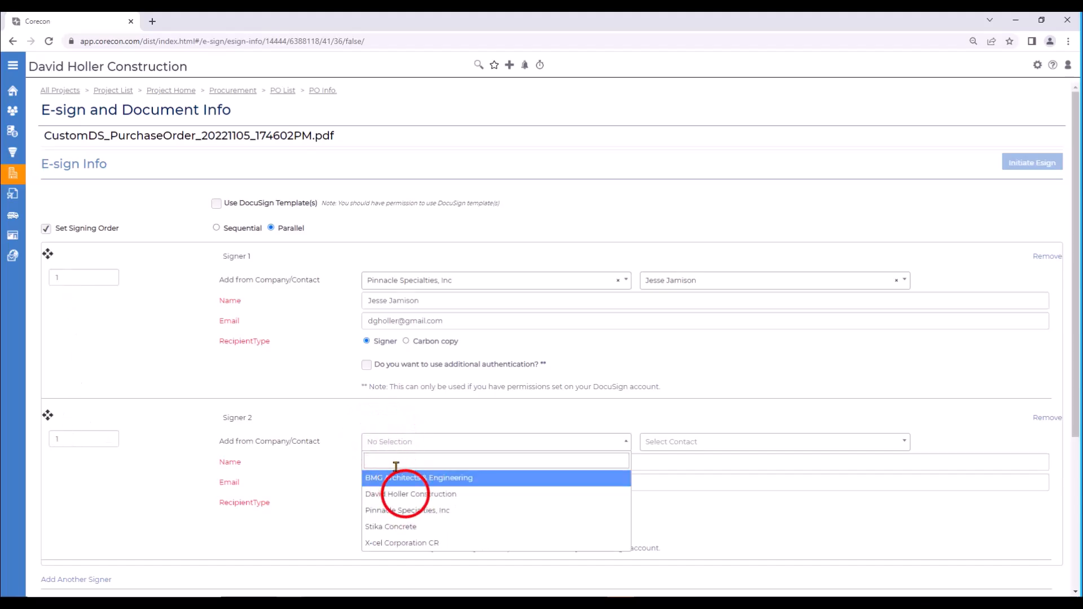
{"action": "left_click", "coordinate": [395, 495]}
{"action": "left_click", "coordinate": [671, 442]}
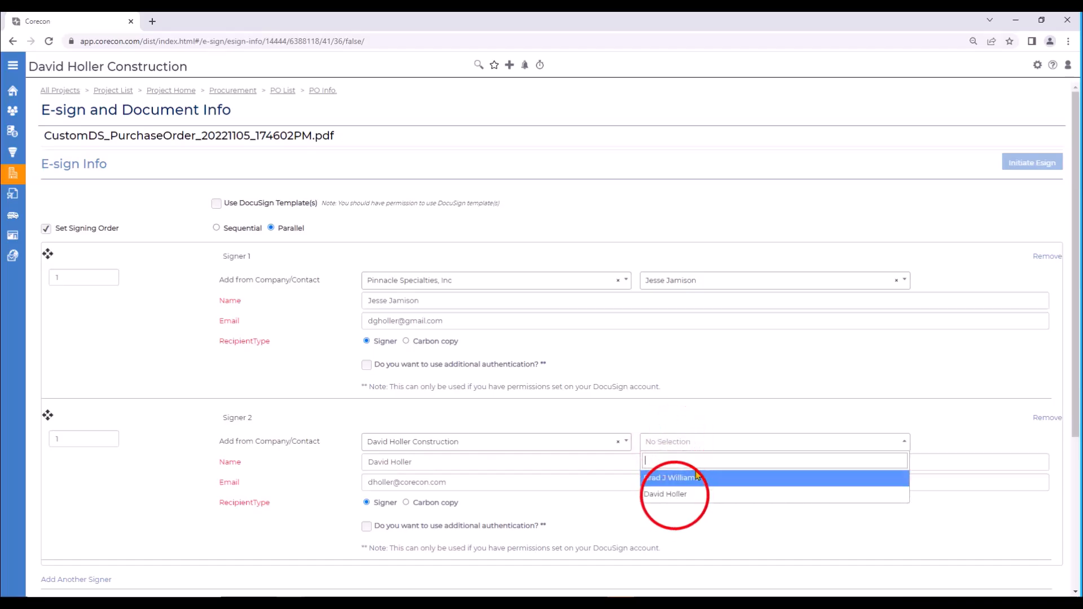
{"action": "left_click", "coordinate": [672, 495]}
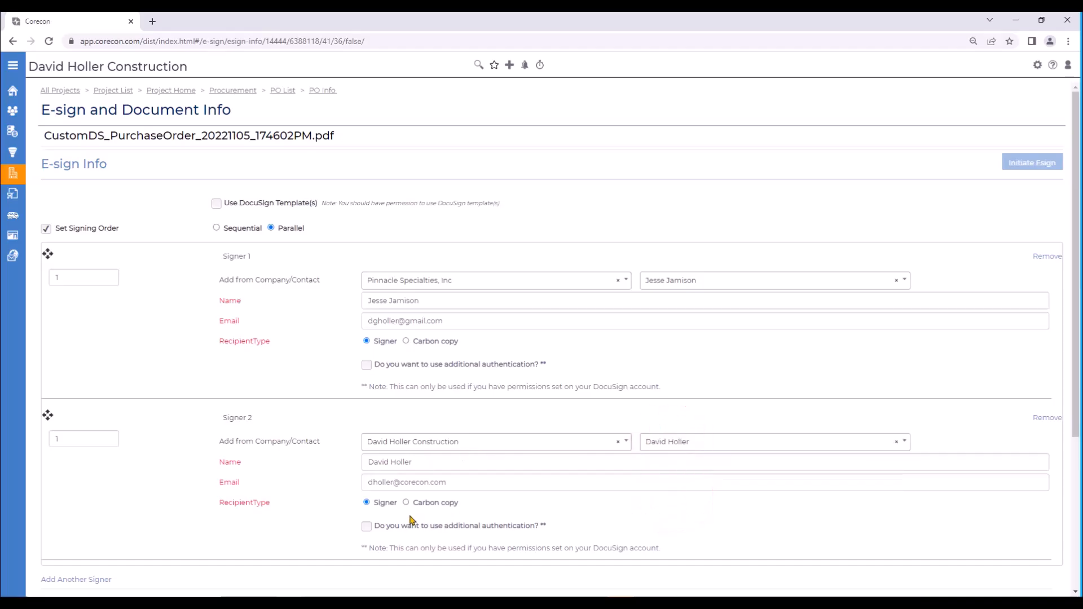
Step: Send the purchase order for e-signature with the default email message and check its e-sign status under Linked Files
{"action": "scroll", "coordinate": [410, 517], "scroll_direction": "down", "scroll_amount": 3}
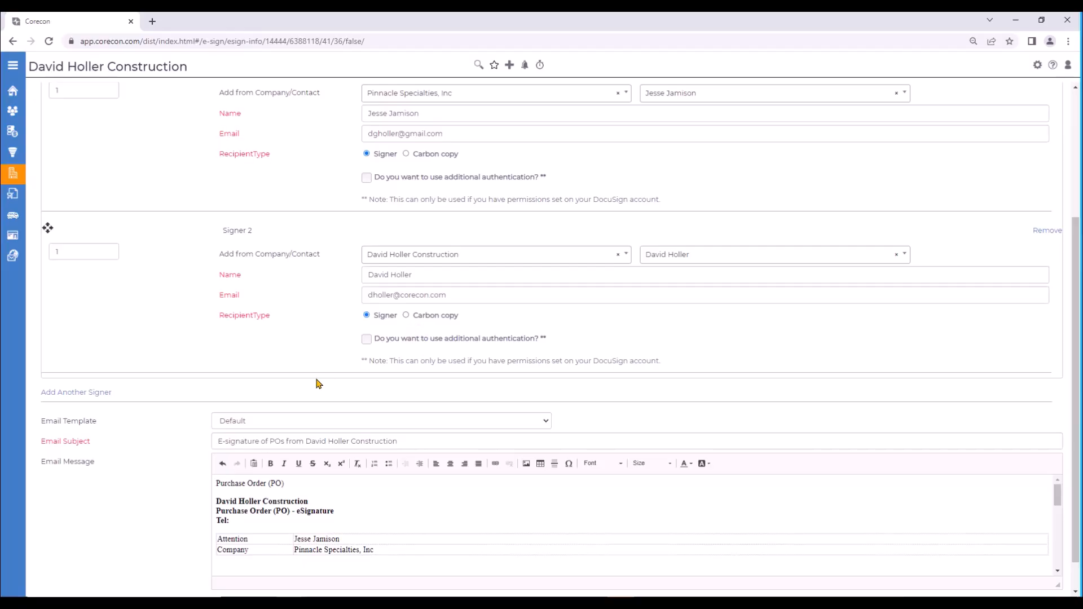
{"action": "scroll", "coordinate": [317, 384], "scroll_direction": "up", "scroll_amount": 2}
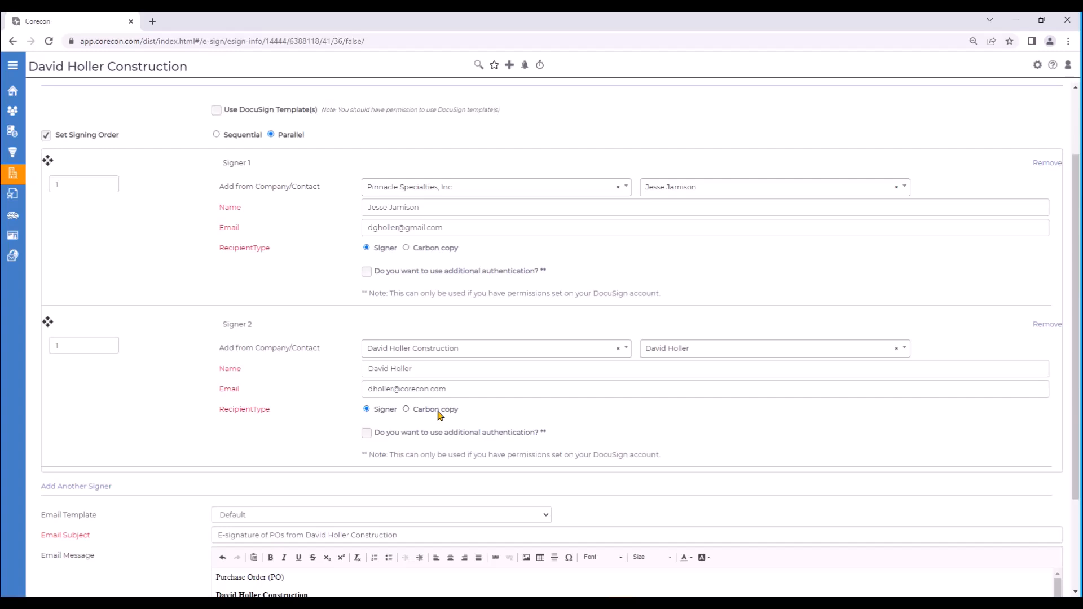
{"action": "scroll", "coordinate": [438, 443], "scroll_direction": "down", "scroll_amount": 3}
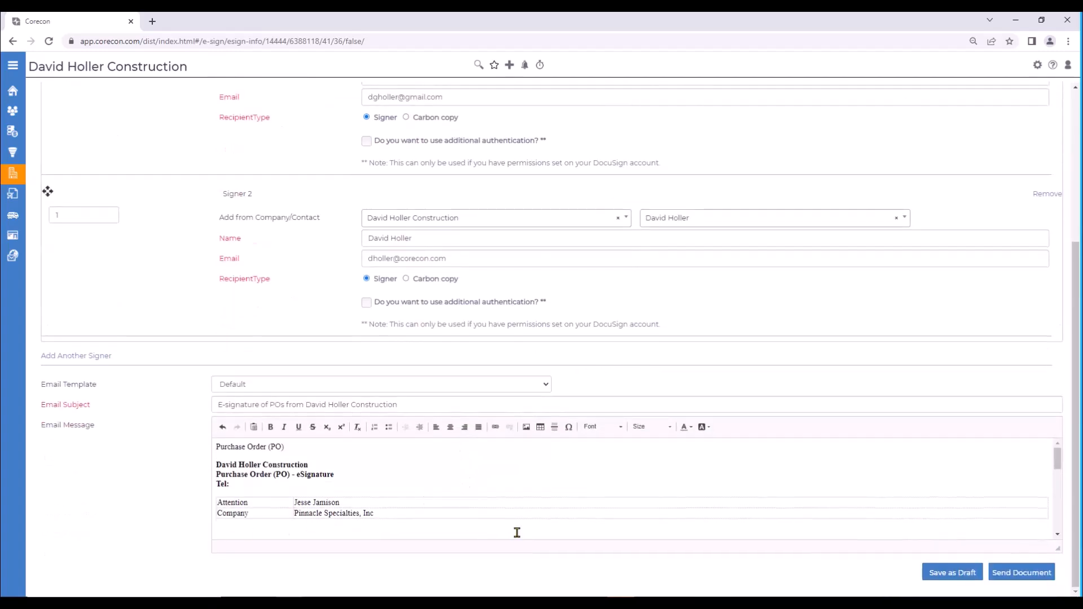
{"action": "scroll", "coordinate": [517, 533], "scroll_direction": "down", "scroll_amount": 10}
{"action": "scroll", "coordinate": [392, 519], "scroll_direction": "up", "scroll_amount": 10}
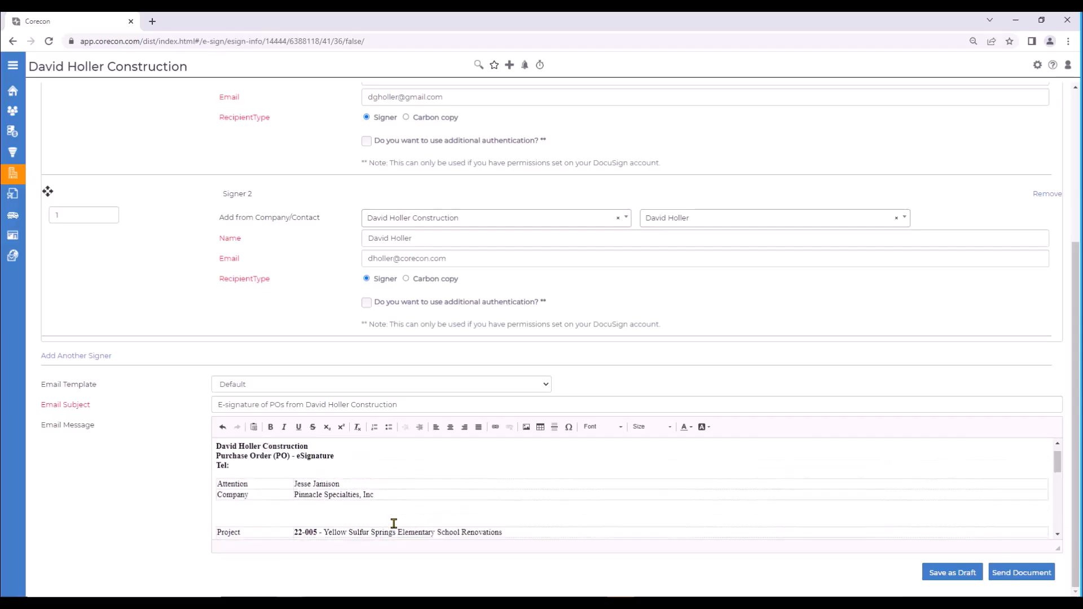
{"action": "scroll", "coordinate": [393, 523], "scroll_direction": "up", "scroll_amount": 1}
{"action": "left_click", "coordinate": [1013, 578]}
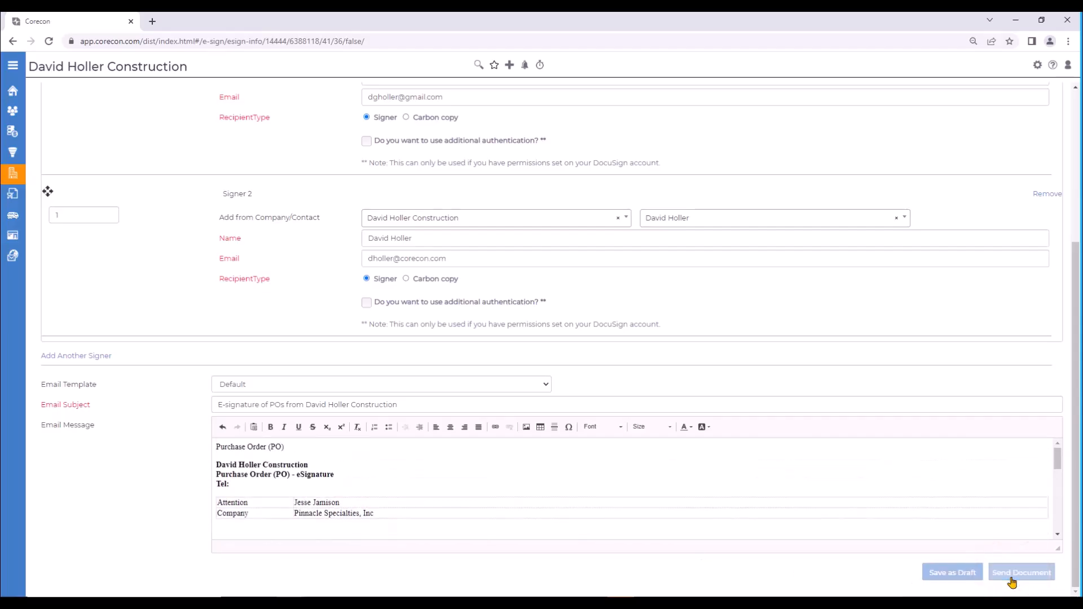
{"action": "scroll", "coordinate": [379, 459], "scroll_direction": "down", "scroll_amount": 8}
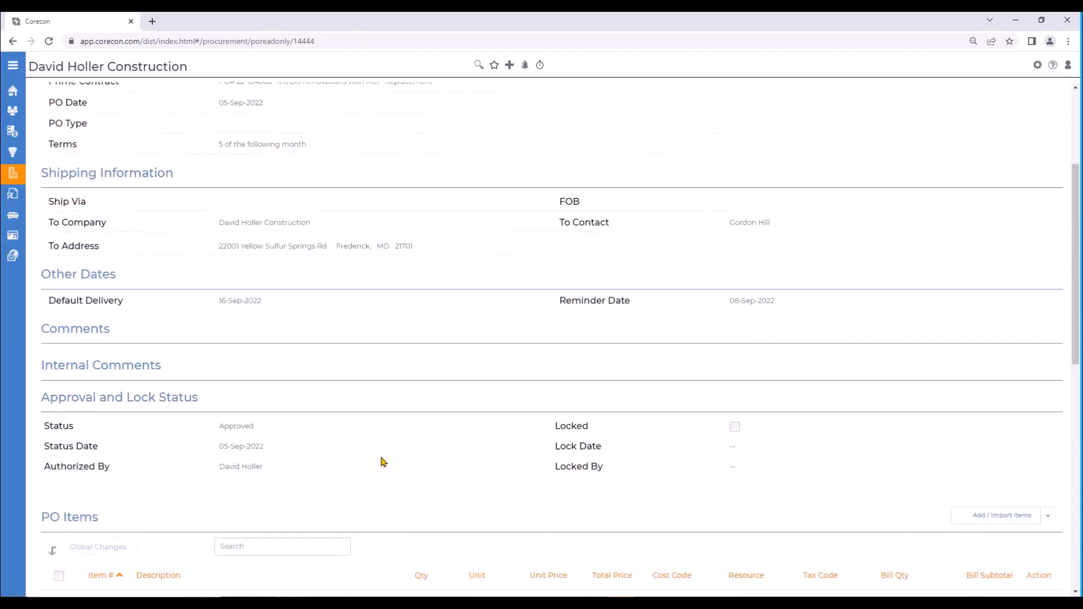
{"action": "scroll", "coordinate": [381, 461], "scroll_direction": "down", "scroll_amount": 5}
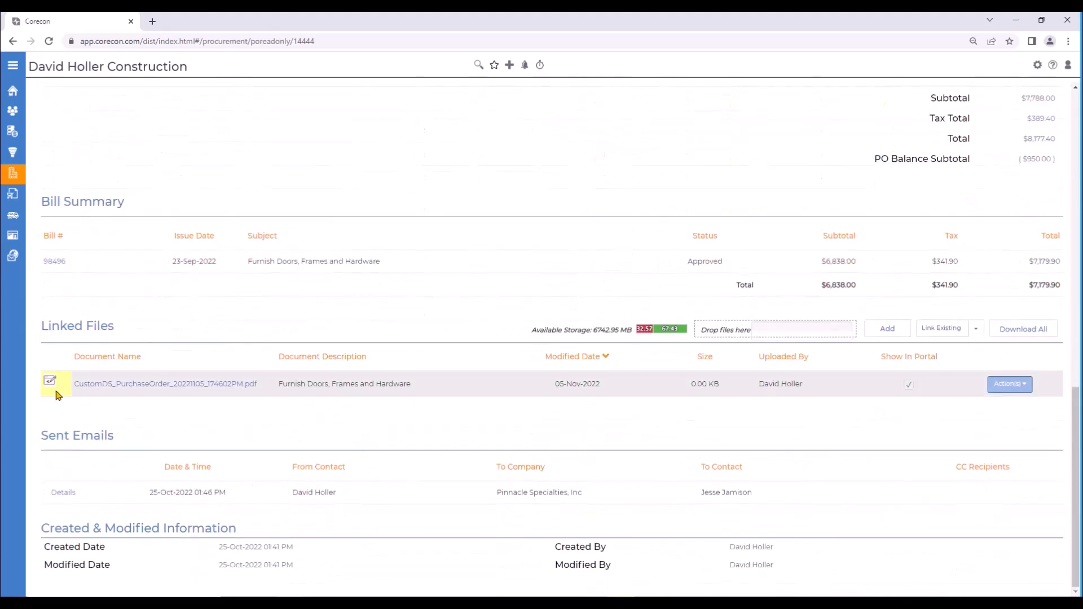
Step: Copy the signing validation code from the supplier's DocuSign email, resume signing, and submit it as the access code
{"action": "left_click_drag", "start_coordinate": [0, 138], "coordinate": [447, 33]}
{"action": "left_click", "coordinate": [465, 286]}
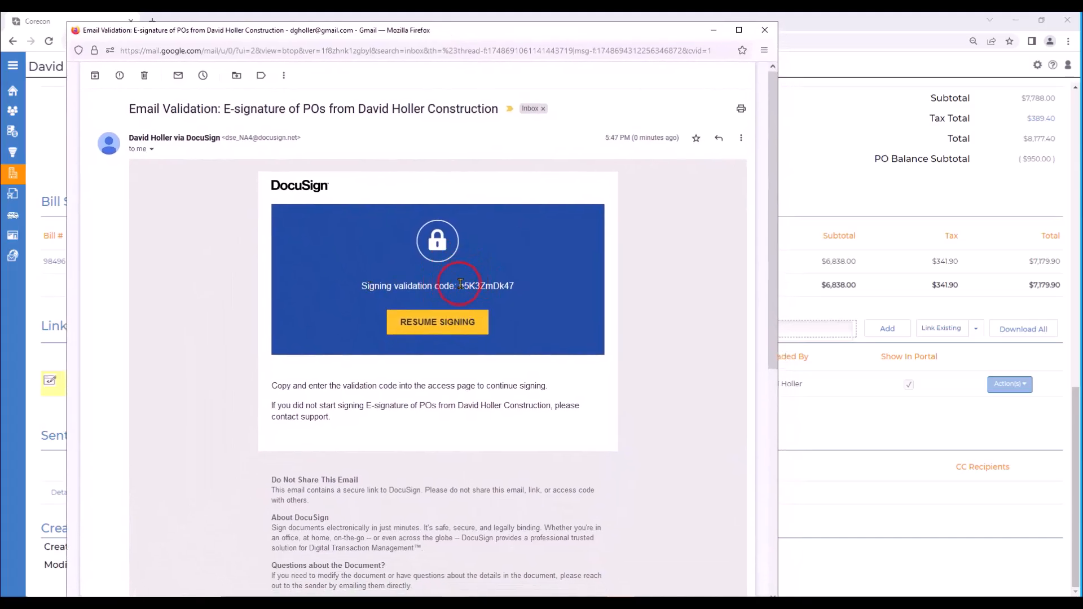
{"action": "left_click_drag", "start_coordinate": [501, 285], "coordinate": [515, 286]}
{"action": "right_click", "coordinate": [496, 285]}
{"action": "left_click", "coordinate": [508, 296]}
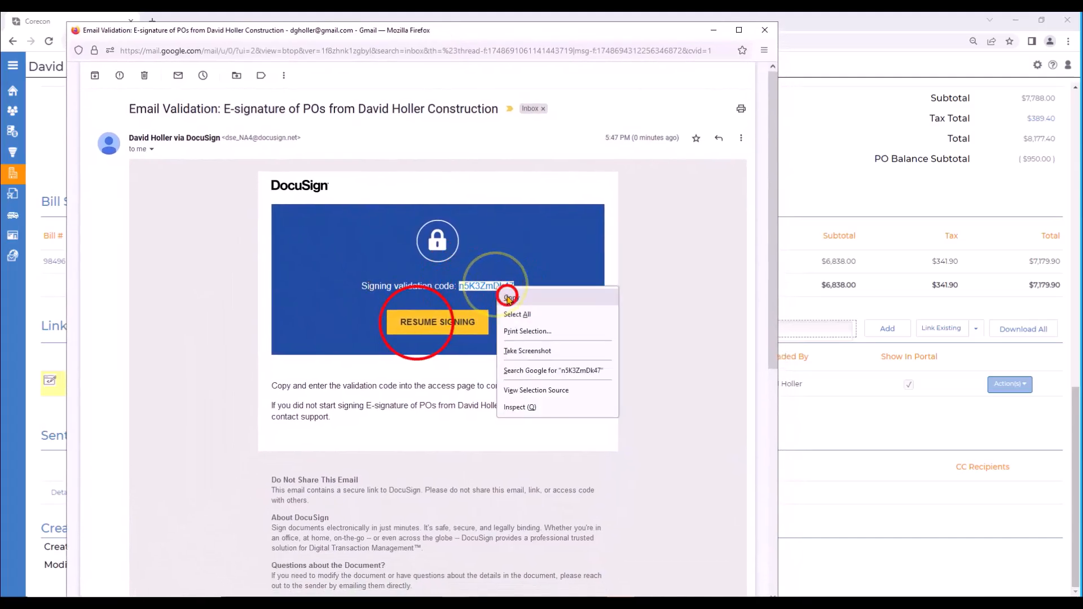
{"action": "left_click", "coordinate": [418, 324]}
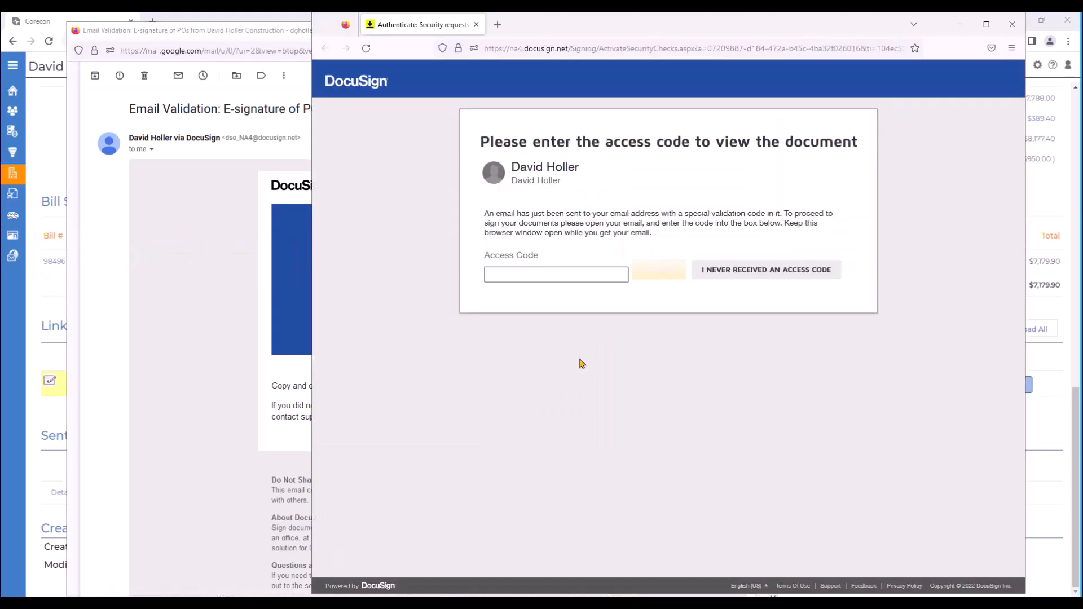
{"action": "right_click", "coordinate": [525, 280]}
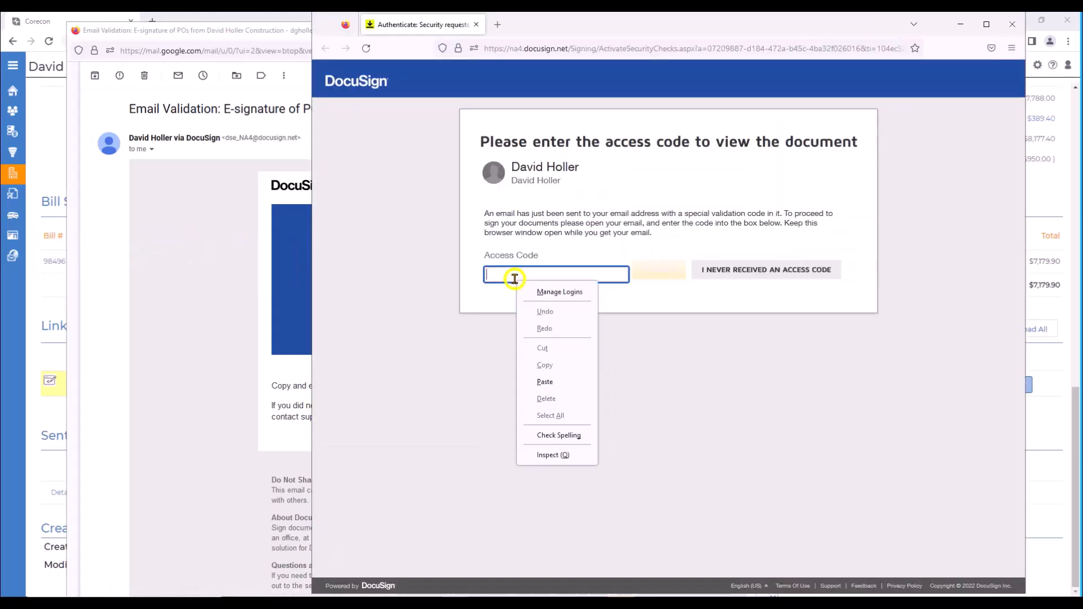
{"action": "left_click", "coordinate": [552, 388]}
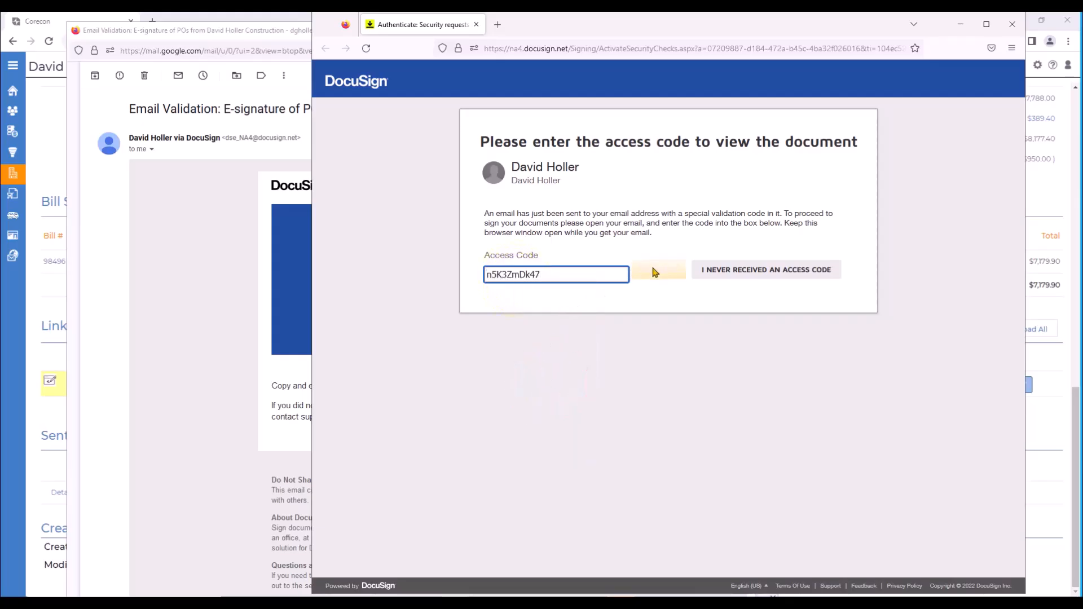
{"action": "left_click", "coordinate": [650, 279]}
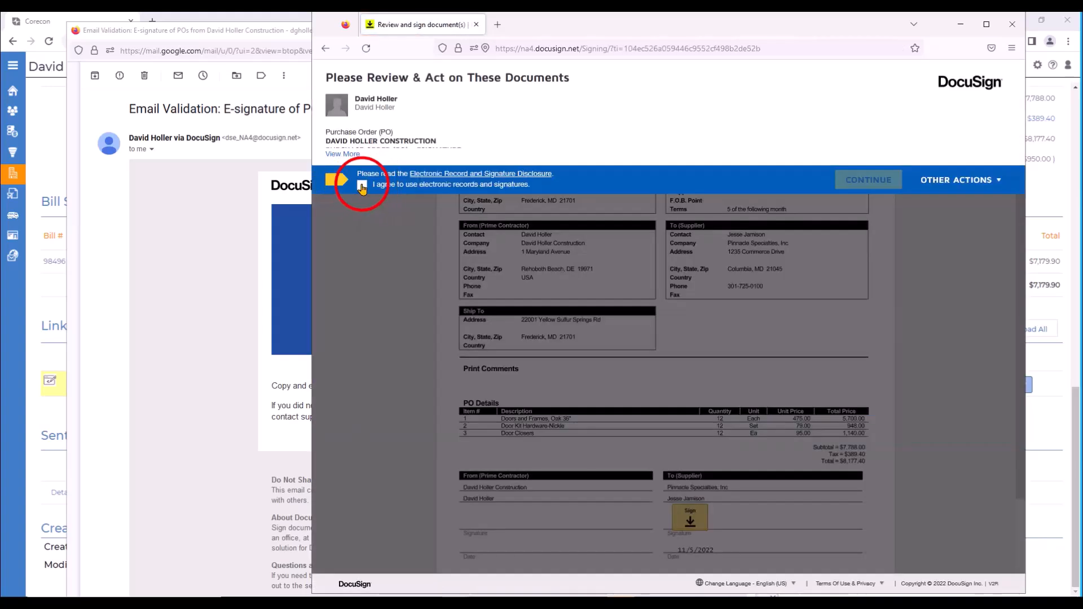
Step: Agree to use electronic records and signatures, and continue to the purchase order's supplier signature field
{"action": "left_click", "coordinate": [362, 185]}
{"action": "left_click", "coordinate": [868, 180]}
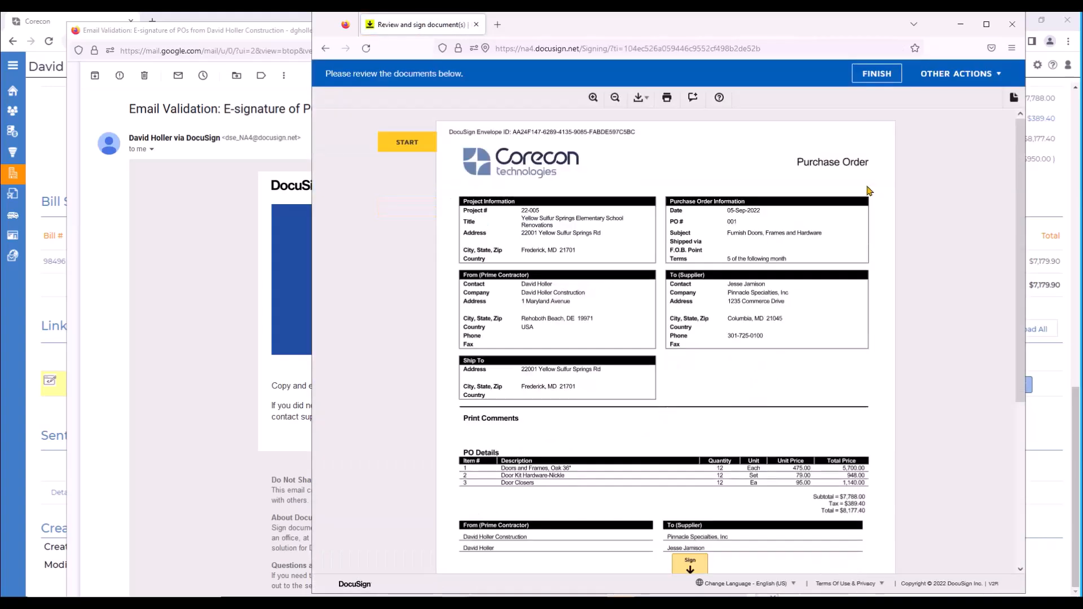
{"action": "left_click", "coordinate": [406, 142]}
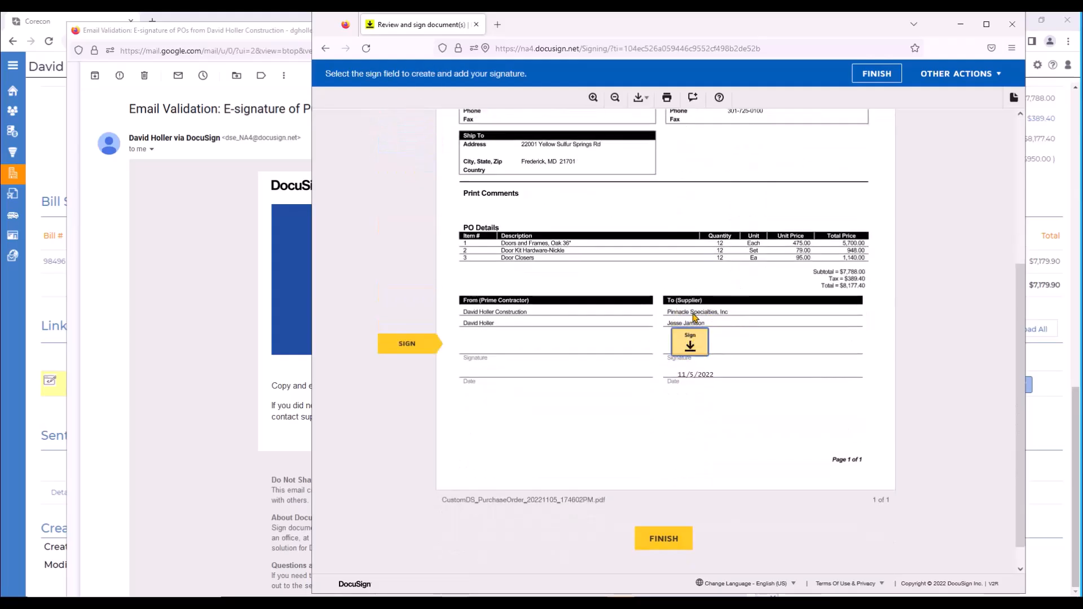
Step: Adopt the signature and sign as supplier, finish the document, decline the DocuSign account offer, and close the email window
{"action": "left_click", "coordinate": [689, 348]}
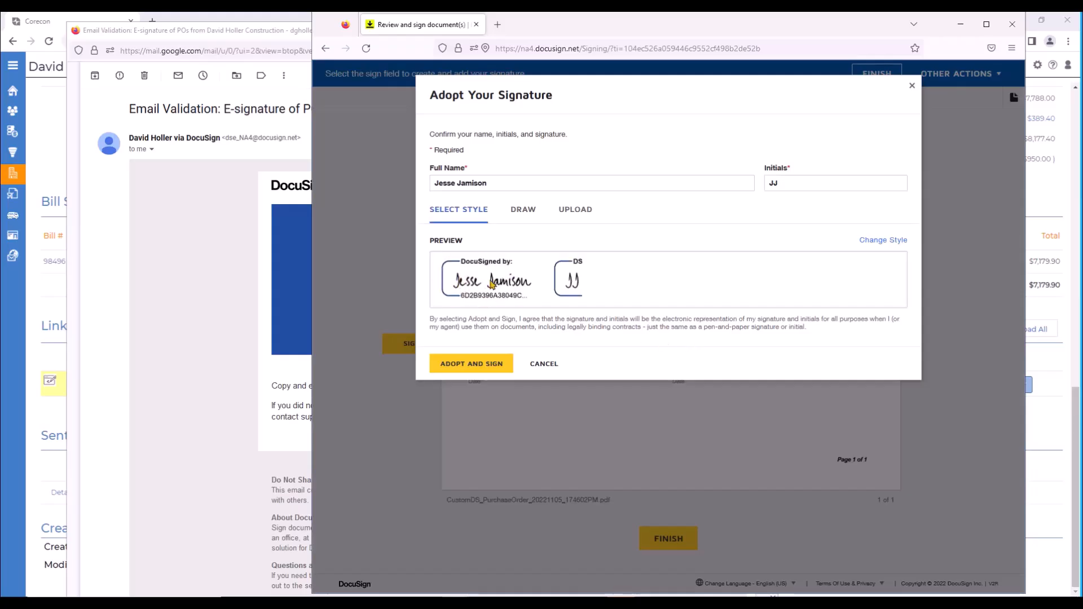
{"action": "left_click", "coordinate": [461, 366]}
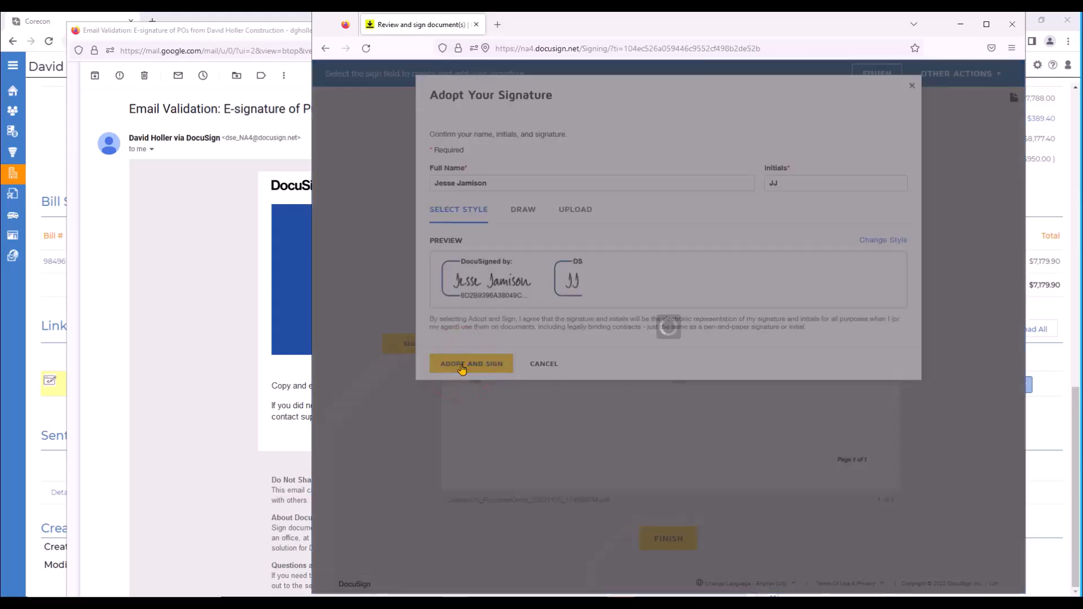
{"action": "left_click", "coordinate": [880, 72]}
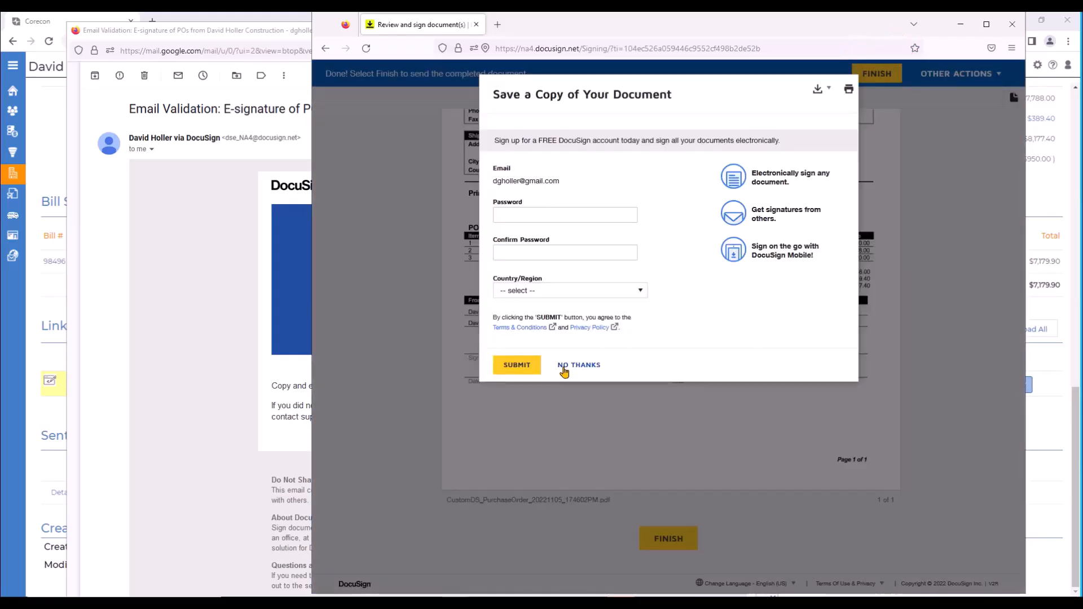
{"action": "left_click", "coordinate": [575, 368]}
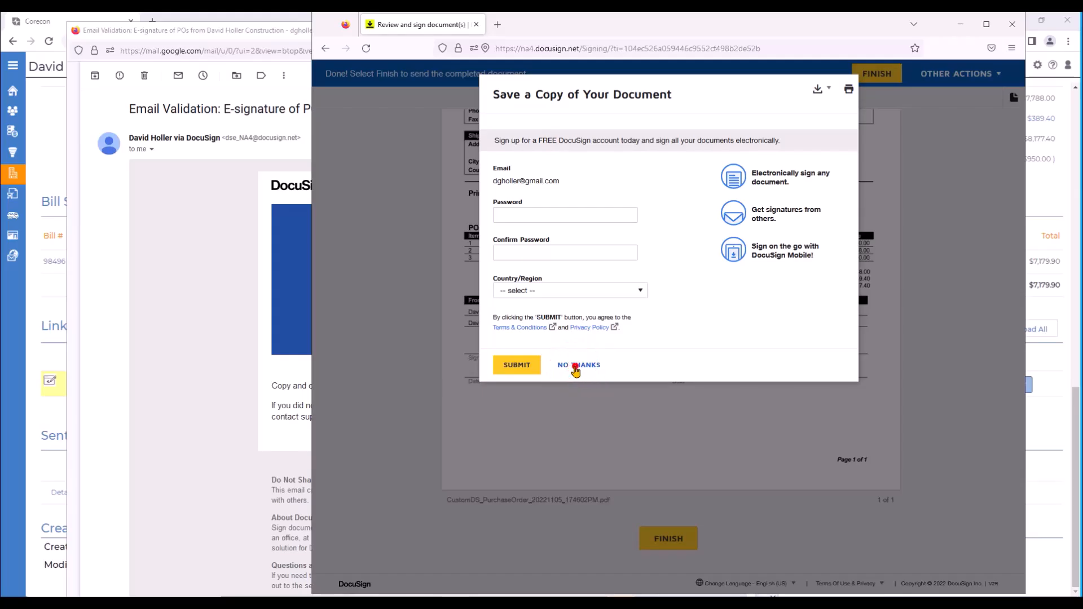
{"action": "left_click", "coordinate": [764, 33]}
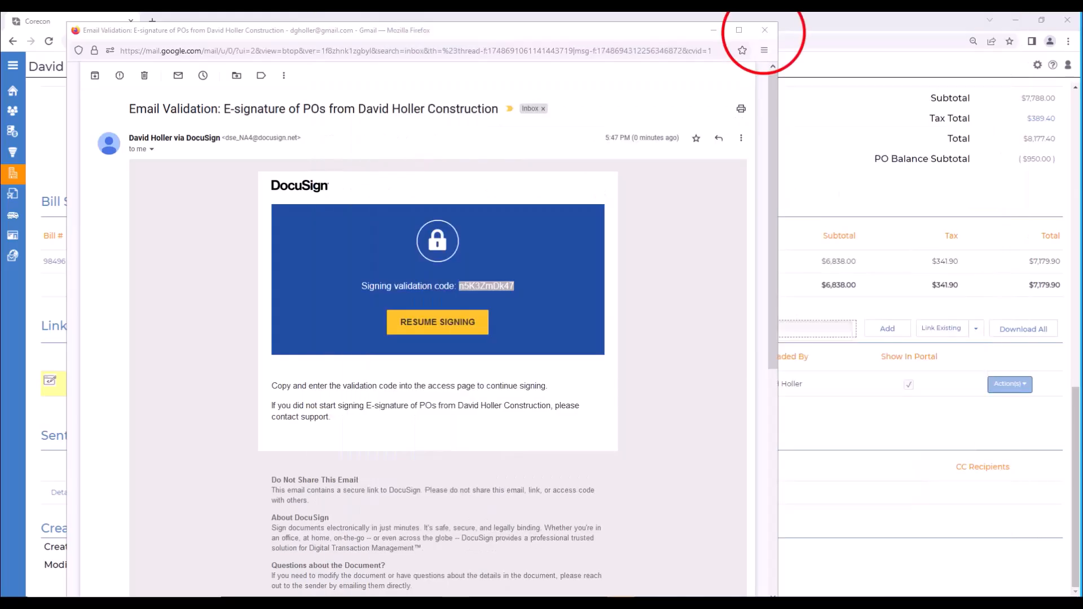
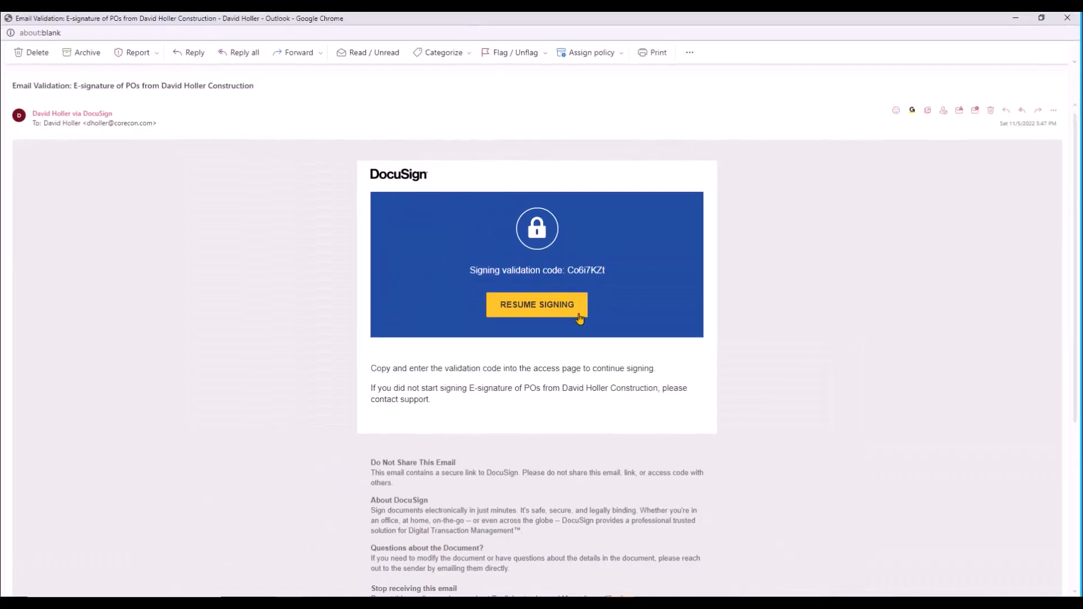
Step: Copy the signing validation code from the contractor's DocuSign email validation message for the purchase order
{"action": "left_click_drag", "start_coordinate": [593, 269], "coordinate": [592, 269]}
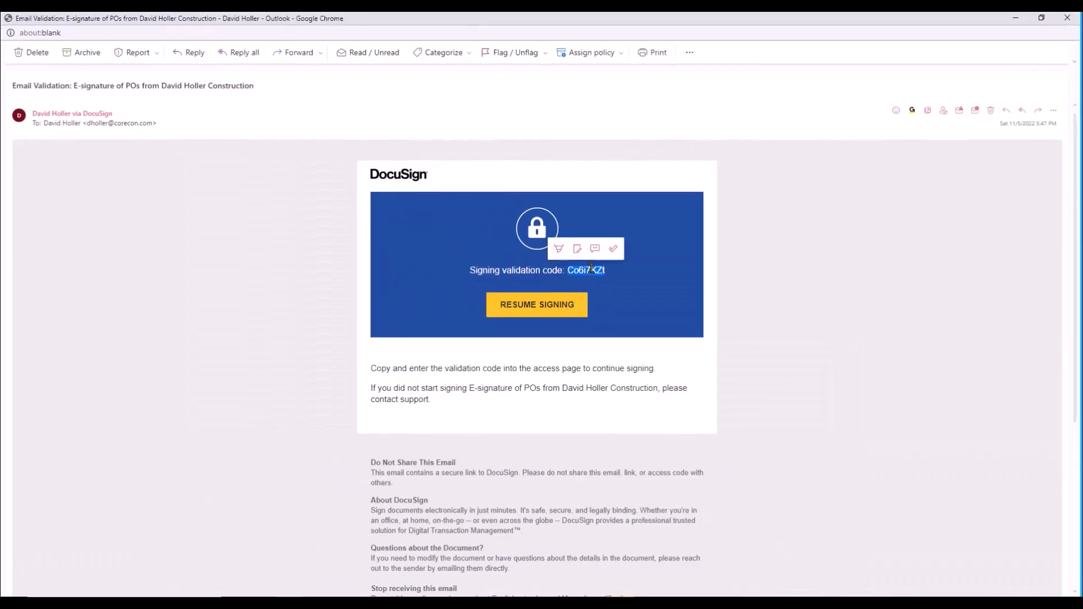
{"action": "right_click", "coordinate": [592, 270]}
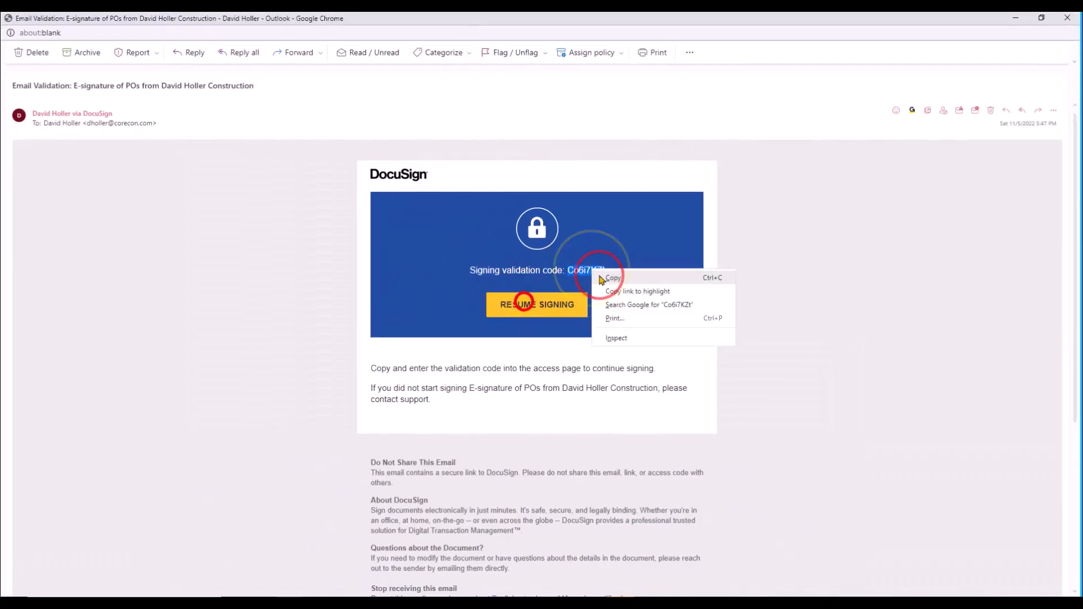
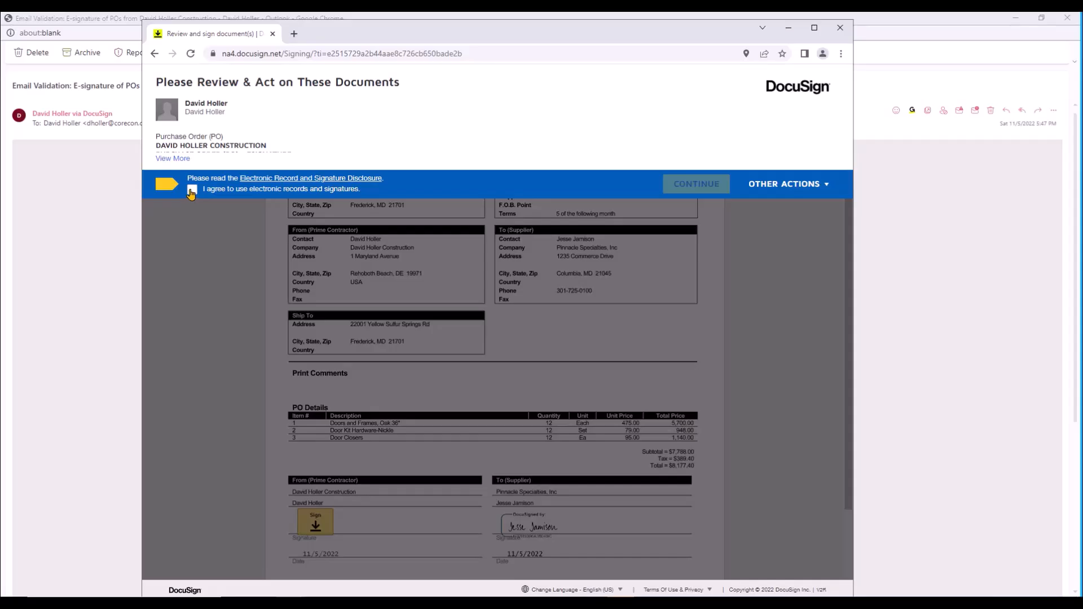
Step: Agree to electronic records, sign purchase order 001 as the prime contractor, finish signing, and decline the DocuSign login offer
{"action": "left_click", "coordinate": [191, 192]}
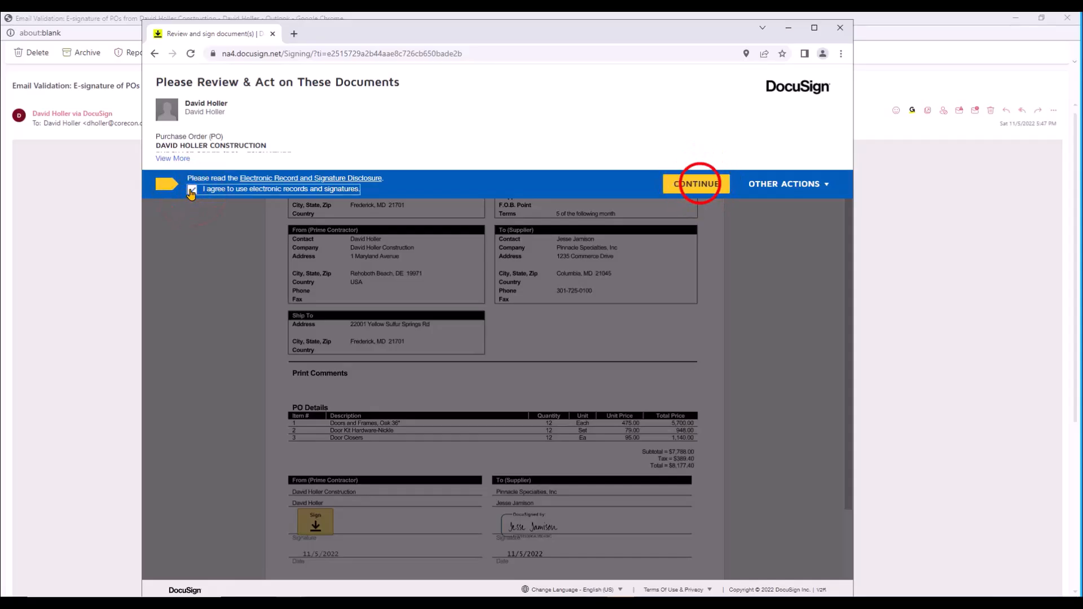
{"action": "left_click", "coordinate": [697, 183]}
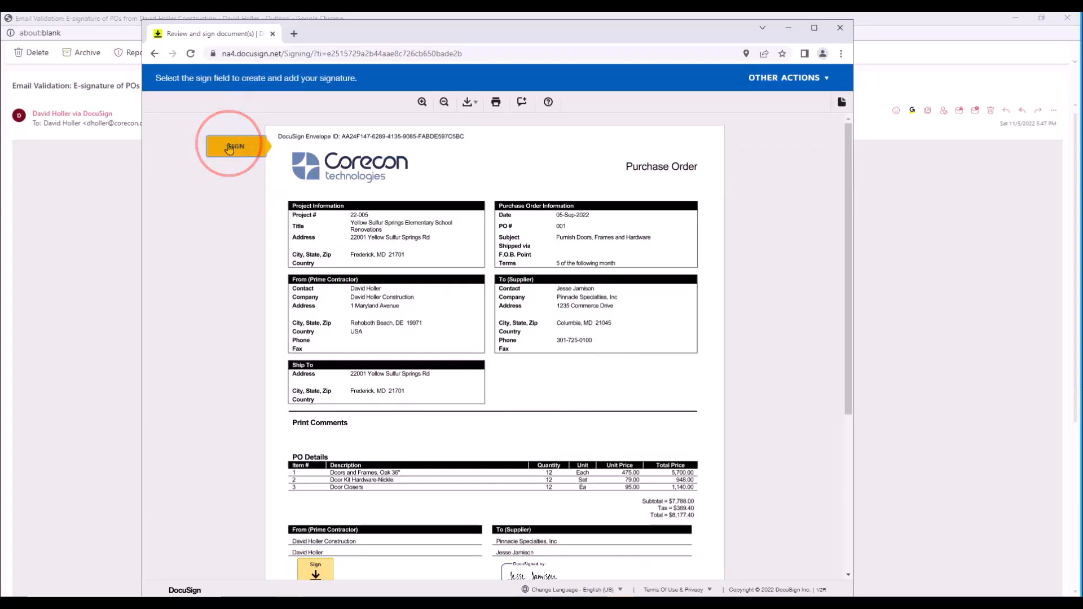
{"action": "left_click", "coordinate": [230, 149]}
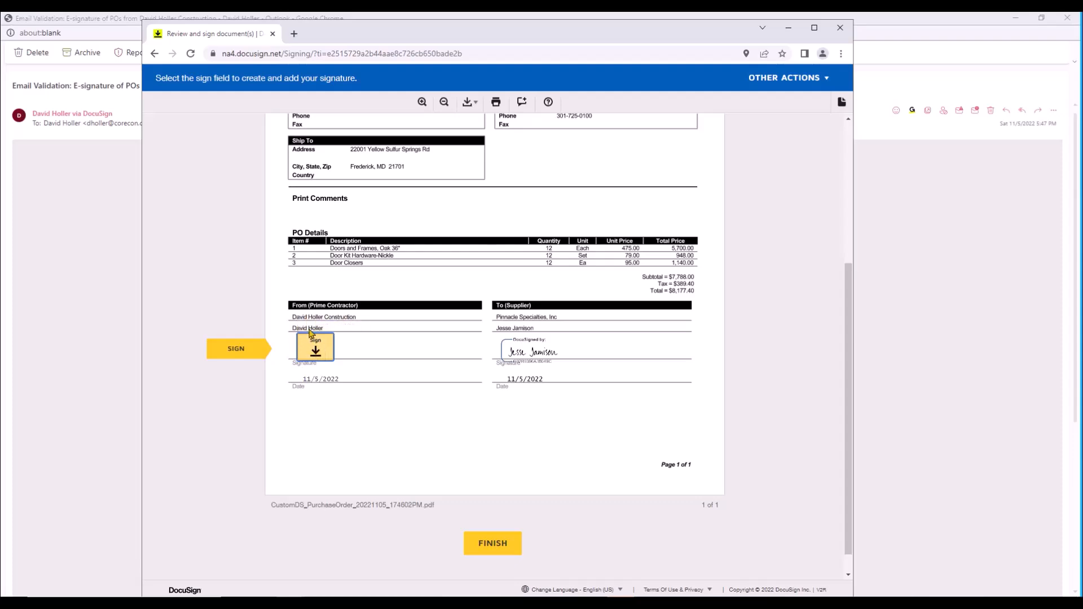
{"action": "left_click", "coordinate": [314, 347]}
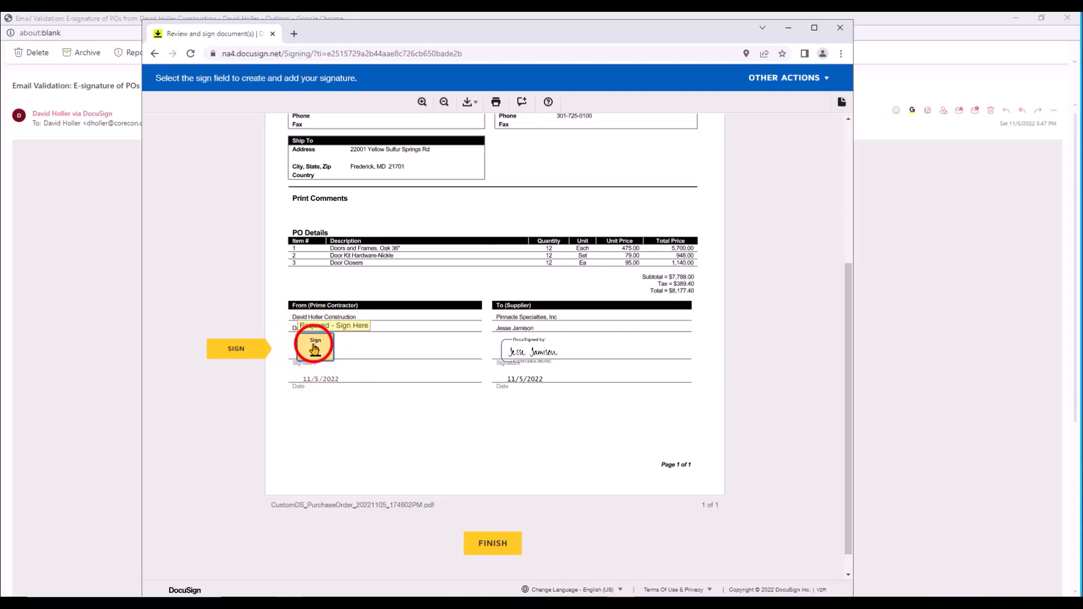
{"action": "left_click", "coordinate": [697, 77]}
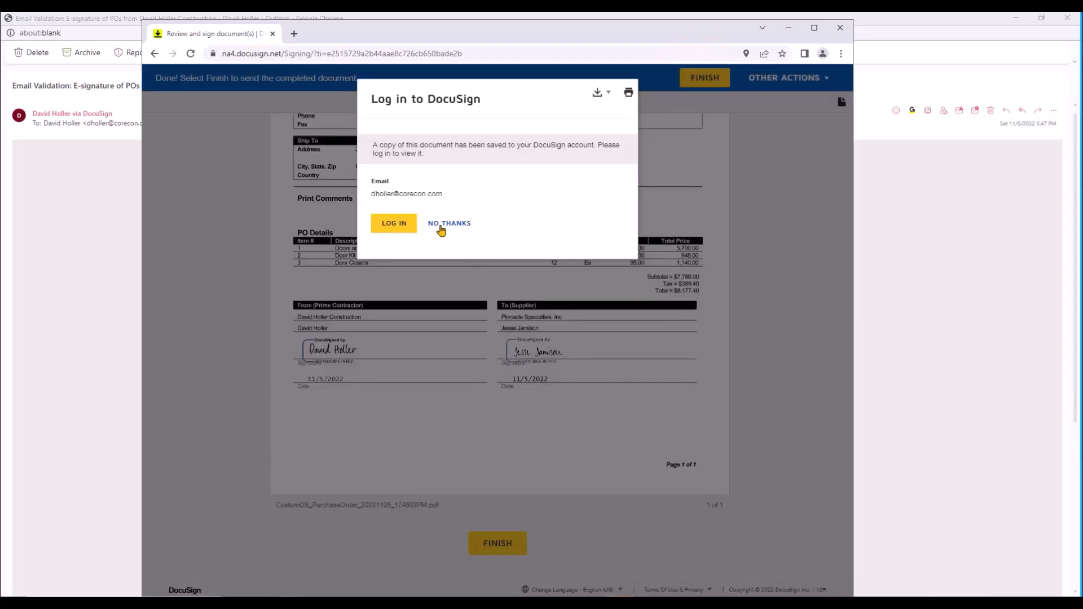
{"action": "left_click", "coordinate": [444, 226]}
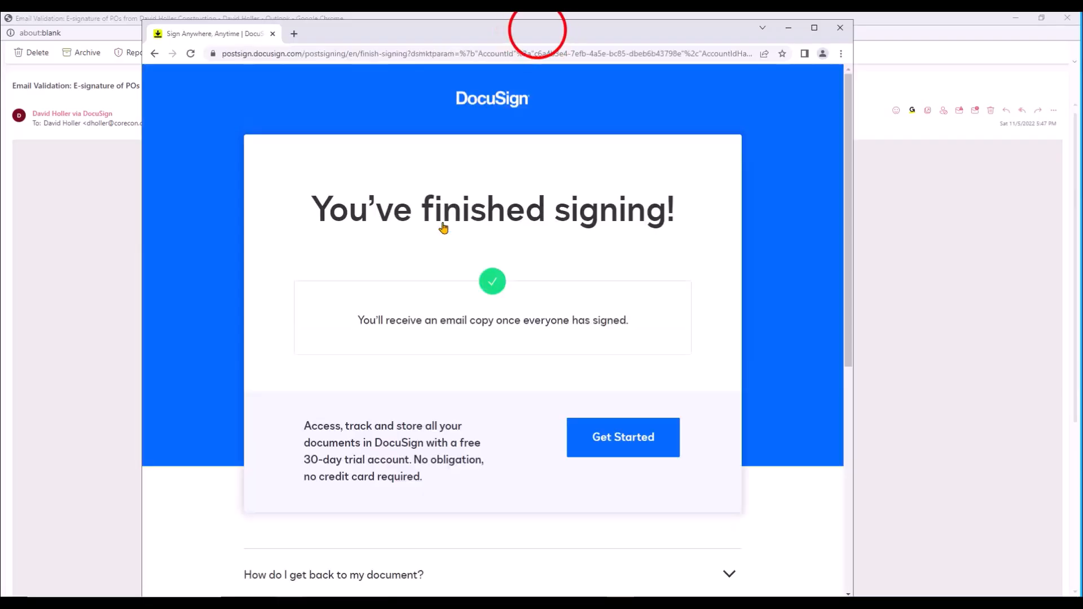
Step: Switch back to the purchase order in Corecon and reload it to update the e-signature status of its linked file
{"action": "left_click_drag", "start_coordinate": [537, 30], "coordinate": [1, 85]}
{"action": "left_click", "coordinate": [1015, 19]}
{"action": "left_click", "coordinate": [1016, 20]}
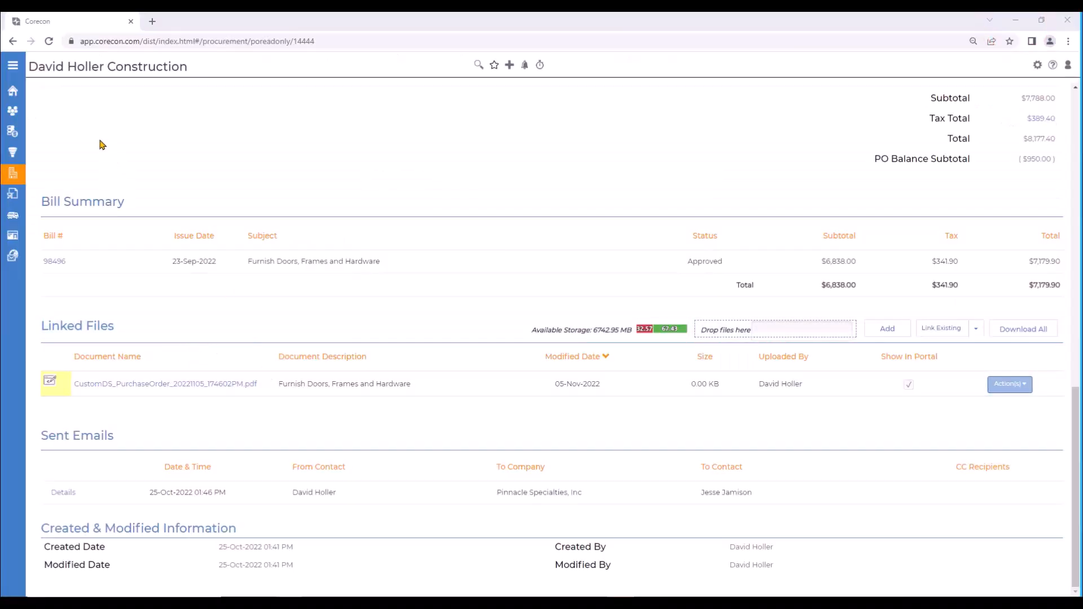
{"action": "left_click", "coordinate": [48, 41]}
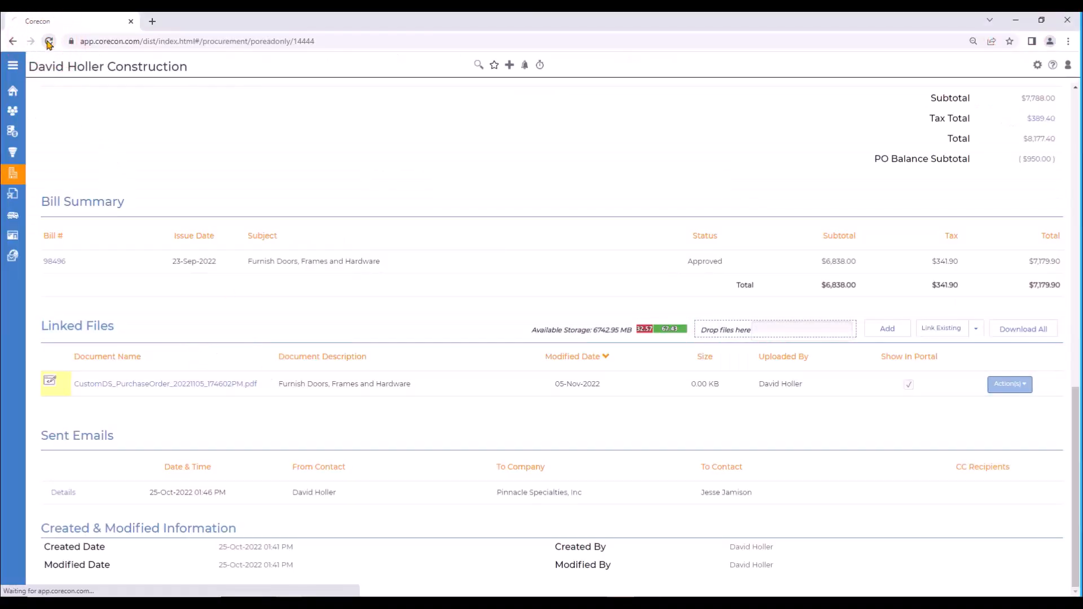
{"action": "scroll", "coordinate": [228, 255], "scroll_direction": "down", "scroll_amount": 13}
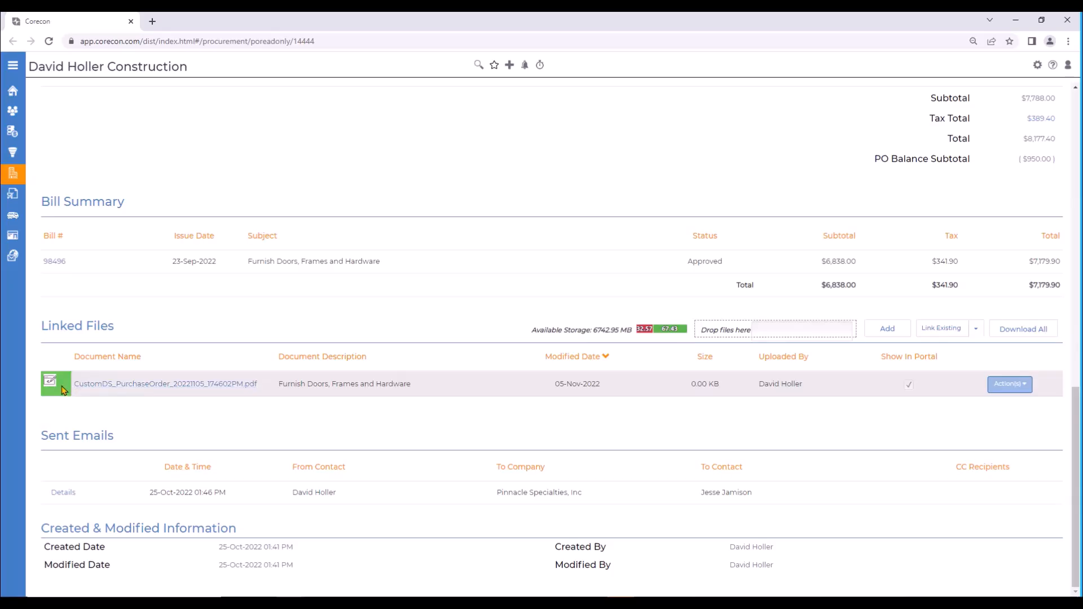
Step: View the e-signed file of the linked purchase order PDF, examine both parties' signatures and dates, and close it
{"action": "left_click", "coordinate": [1026, 385]}
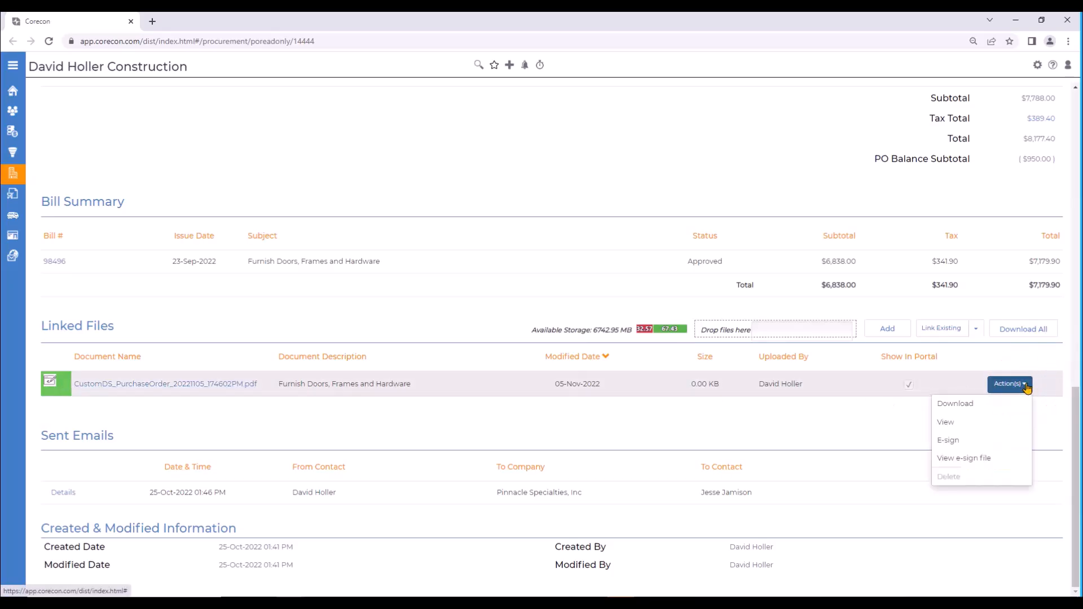
{"action": "left_click", "coordinate": [954, 459]}
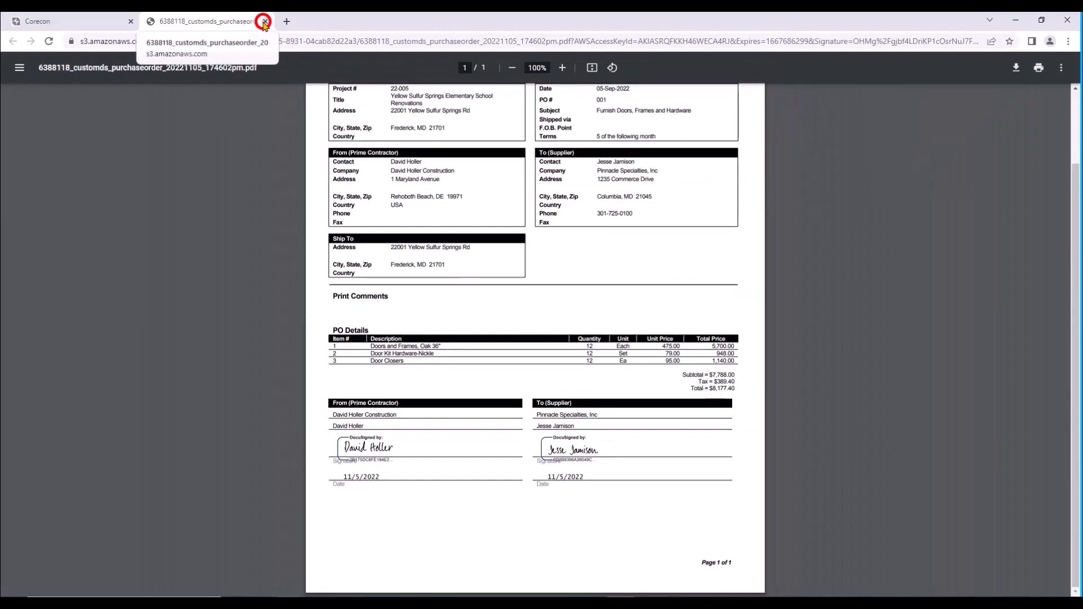
{"action": "left_click", "coordinate": [264, 19]}
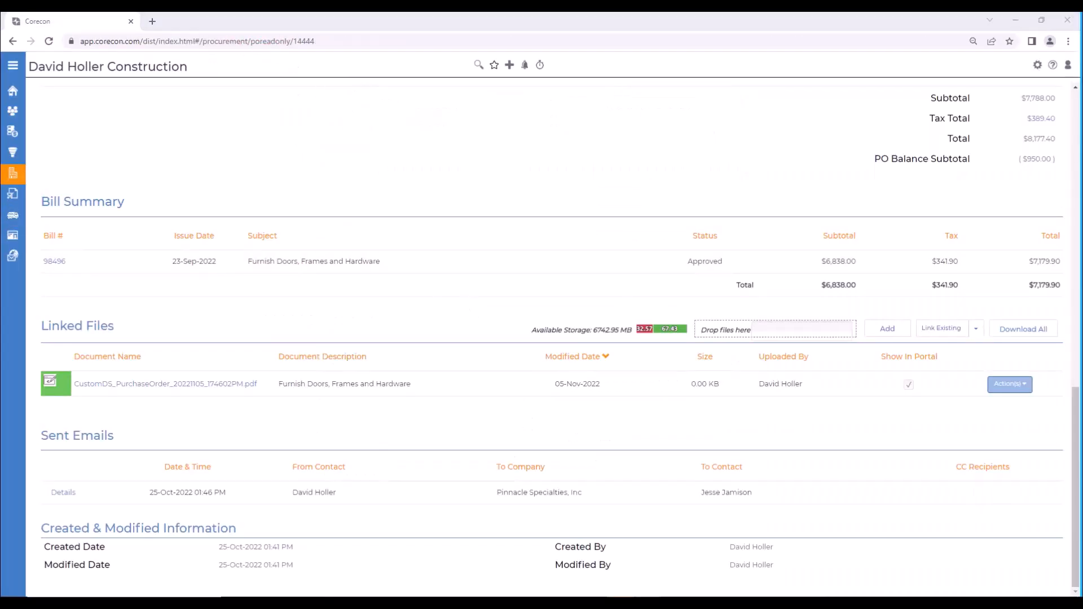